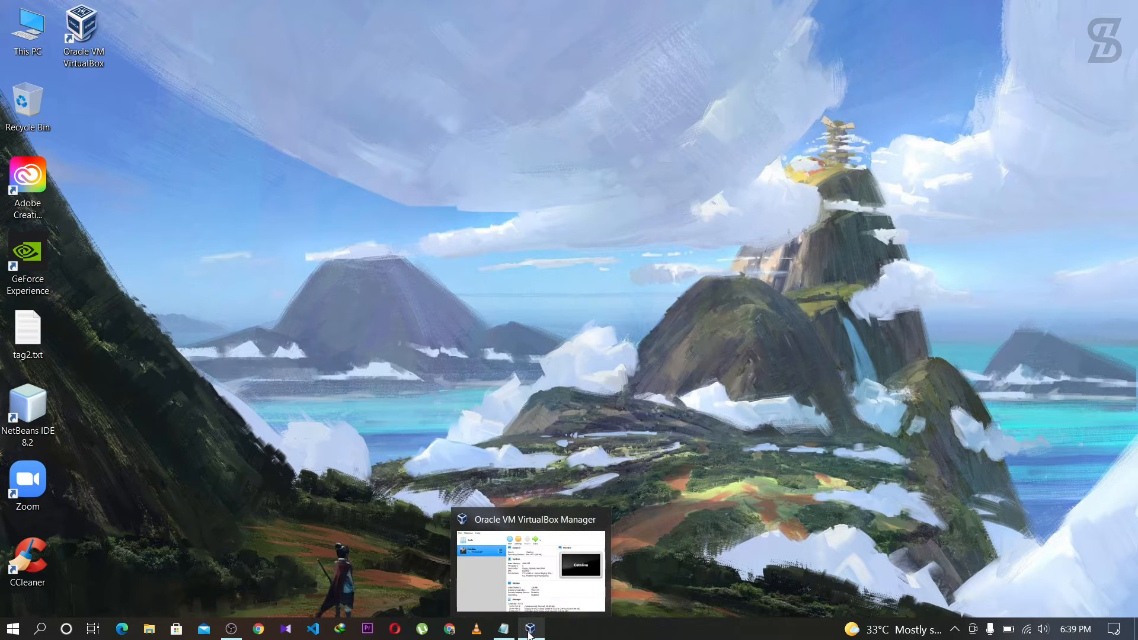
Step: Start the Catalina virtual machine from VirtualBox Manager and maximize its window
click(530, 633)
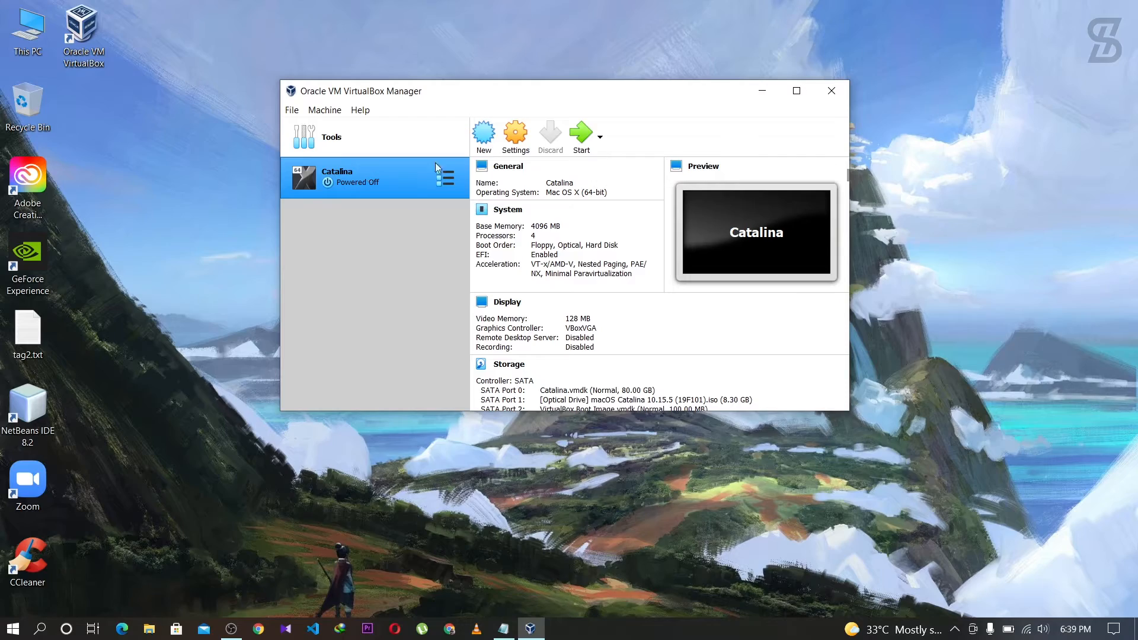
click(589, 140)
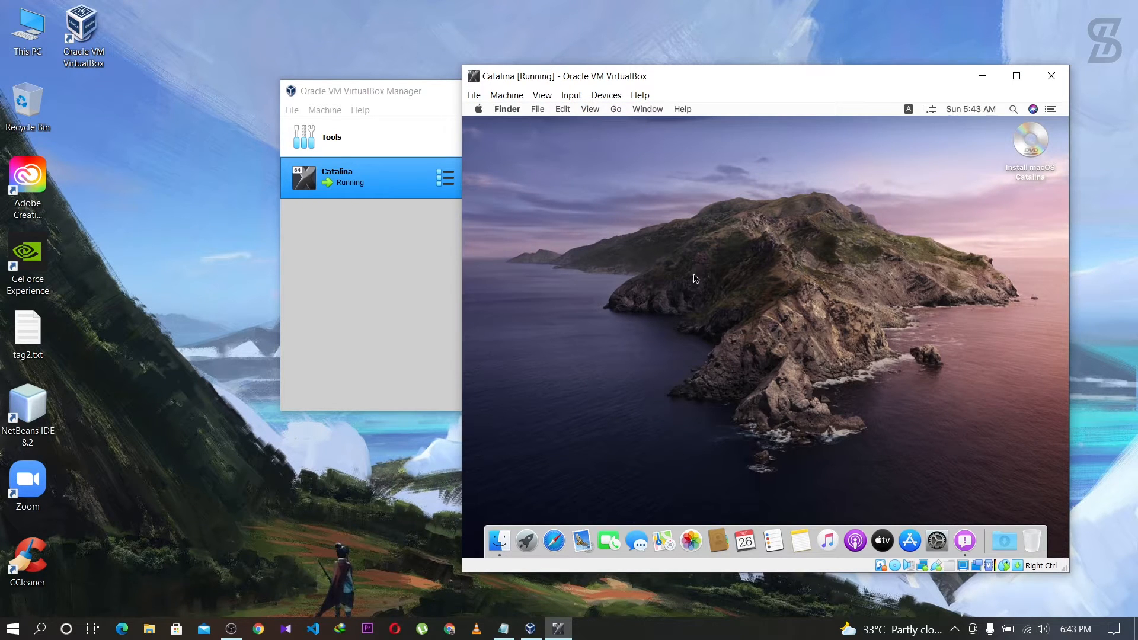
click(1016, 76)
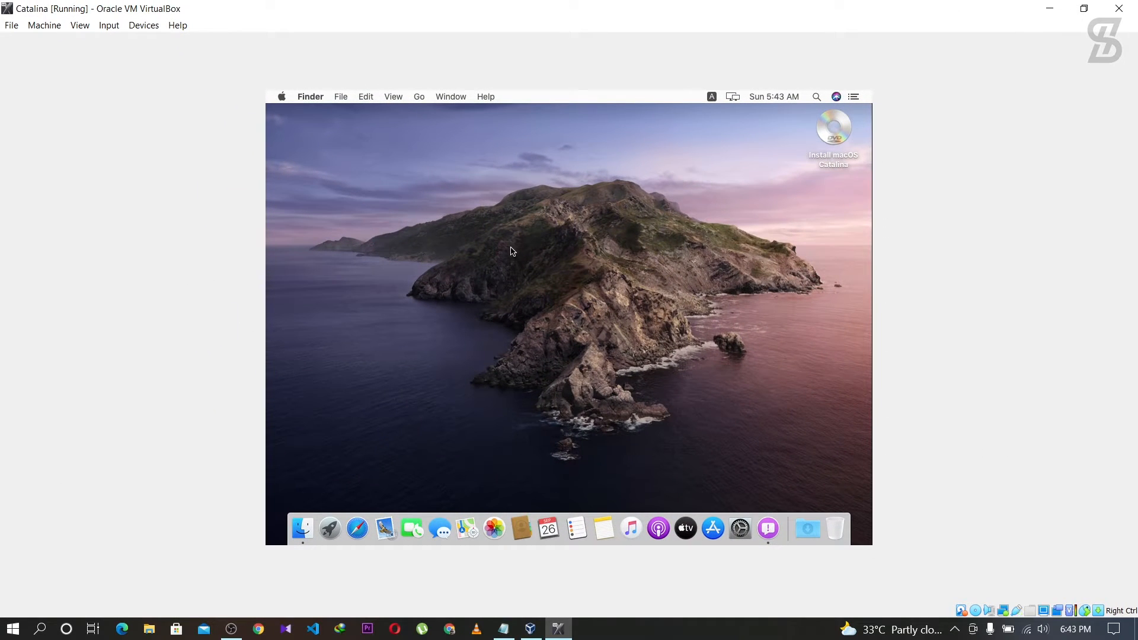
Step: Check the current display resolution of the macOS guest in About This Mac
click(280, 97)
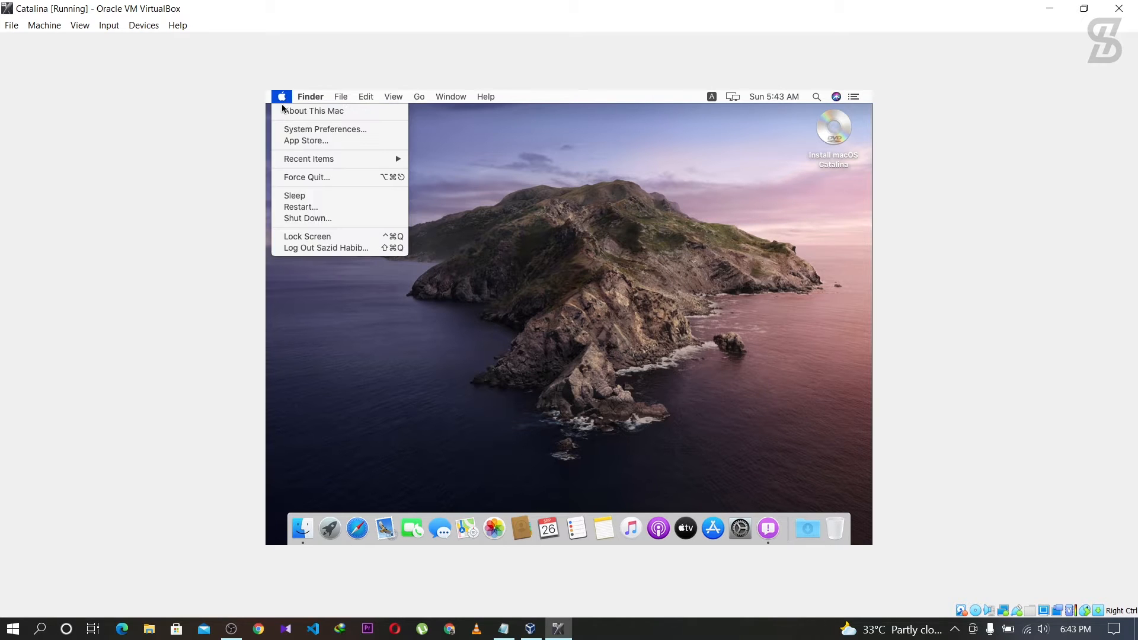
click(286, 113)
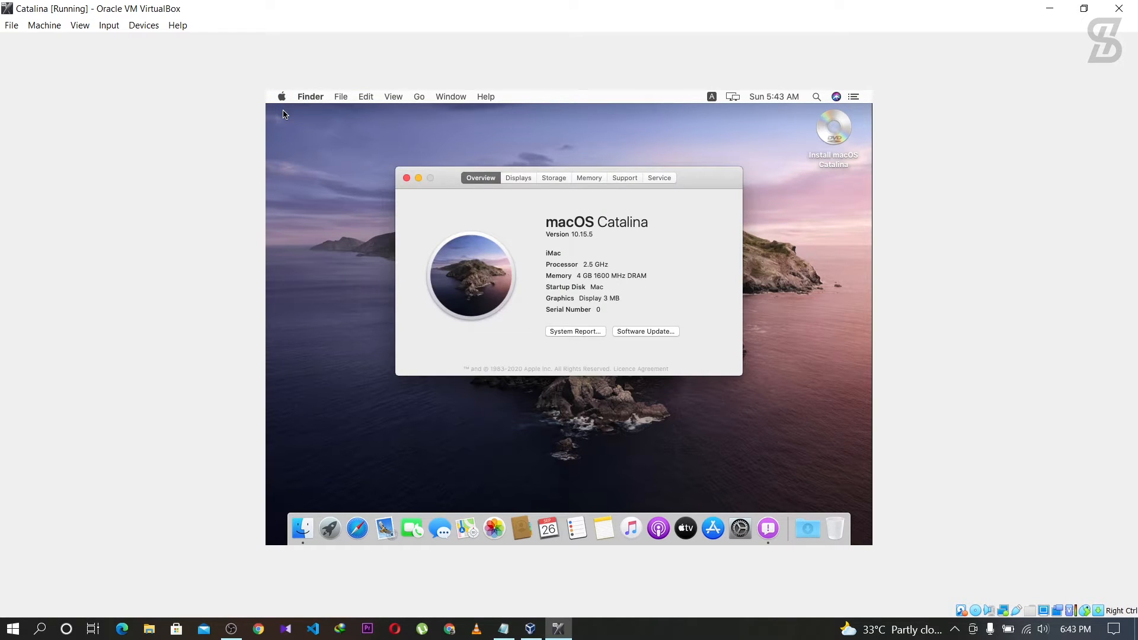
click(514, 179)
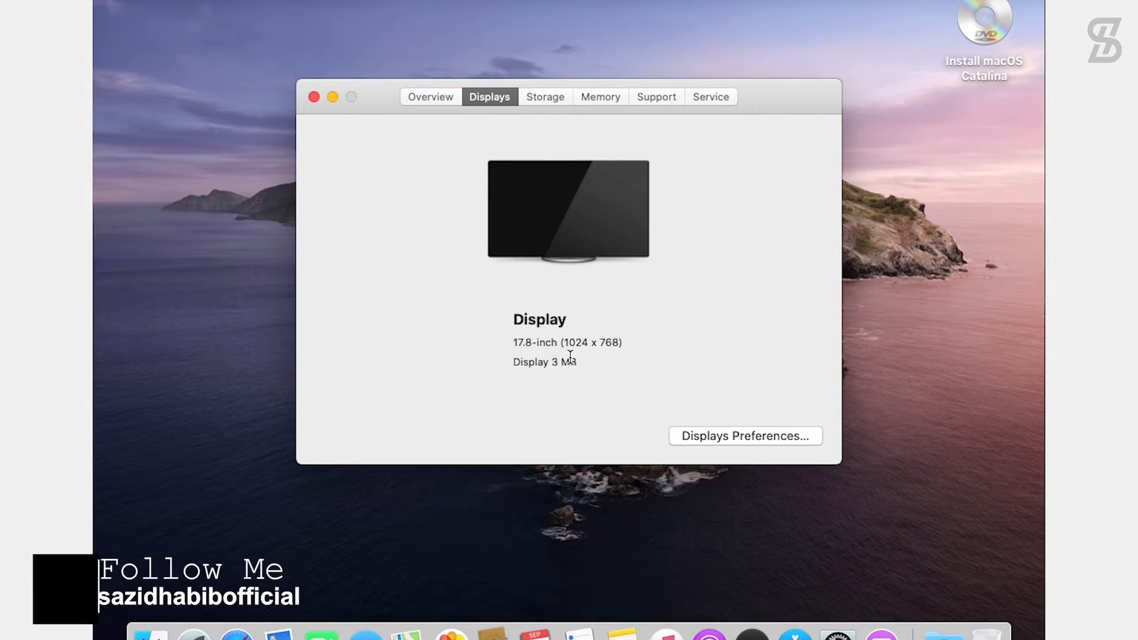
drag(561, 343, 624, 351)
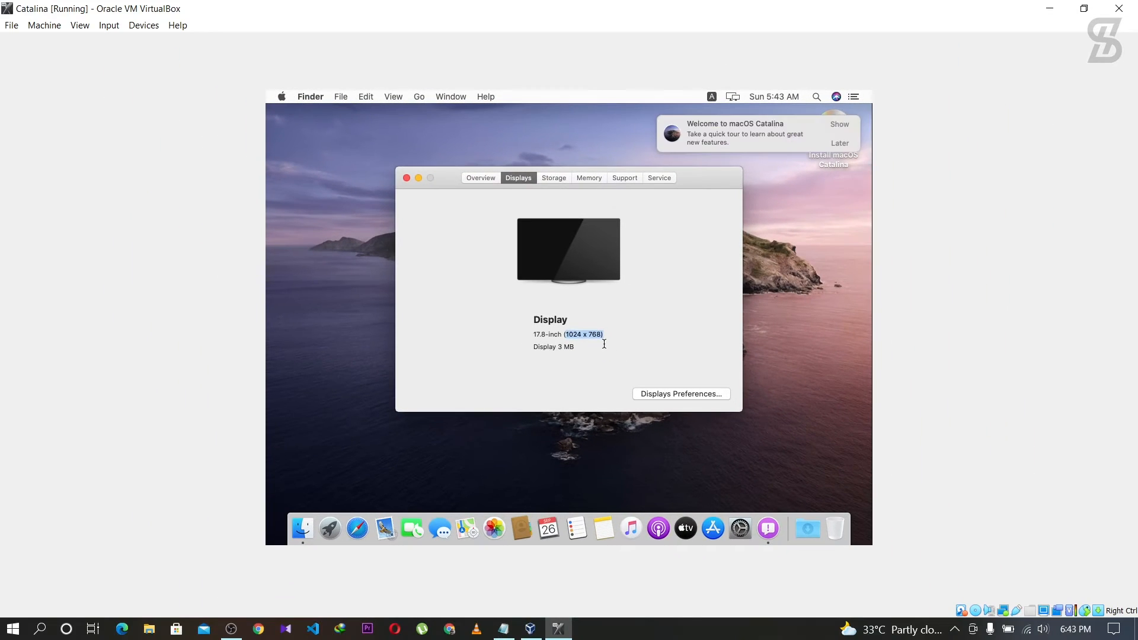
Step: Close the About This Mac window and shut down the macOS guest
click(407, 178)
click(282, 97)
click(299, 220)
key(Return)
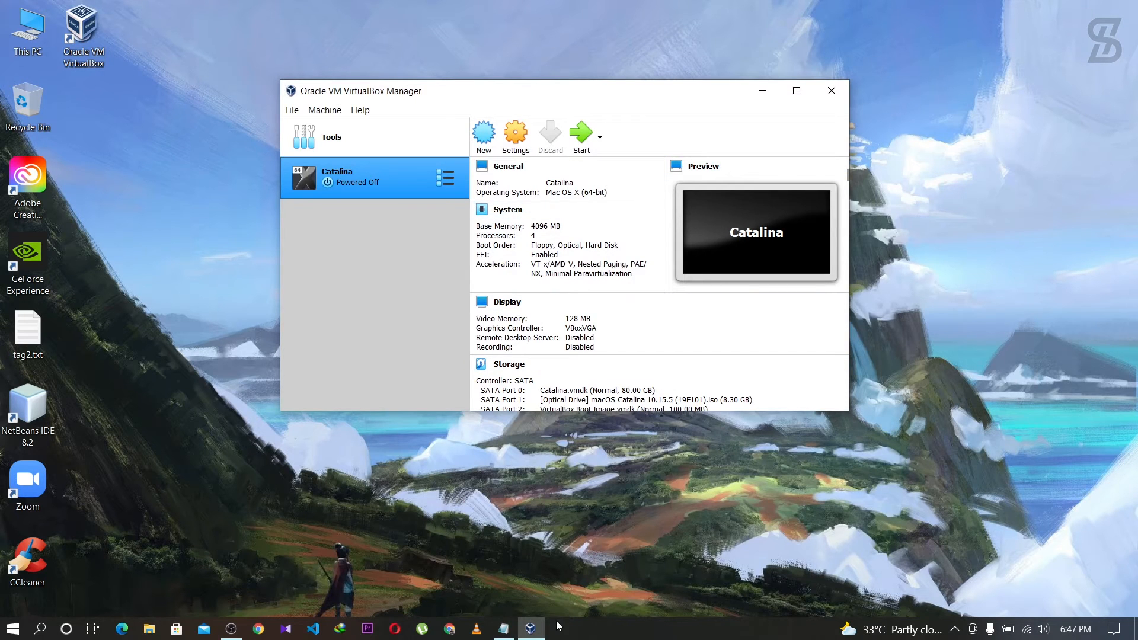
Step: Bring up the Mac Resolution.txt notes and arrange them below the VirtualBox Manager window so both are visible
click(503, 629)
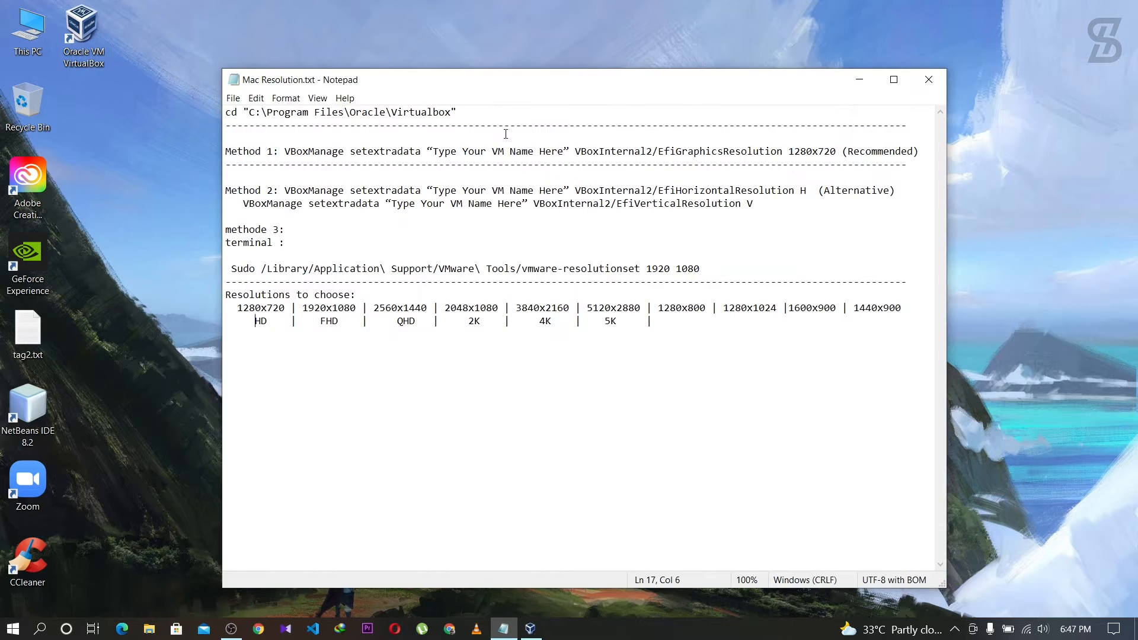
drag(533, 80, 535, 213)
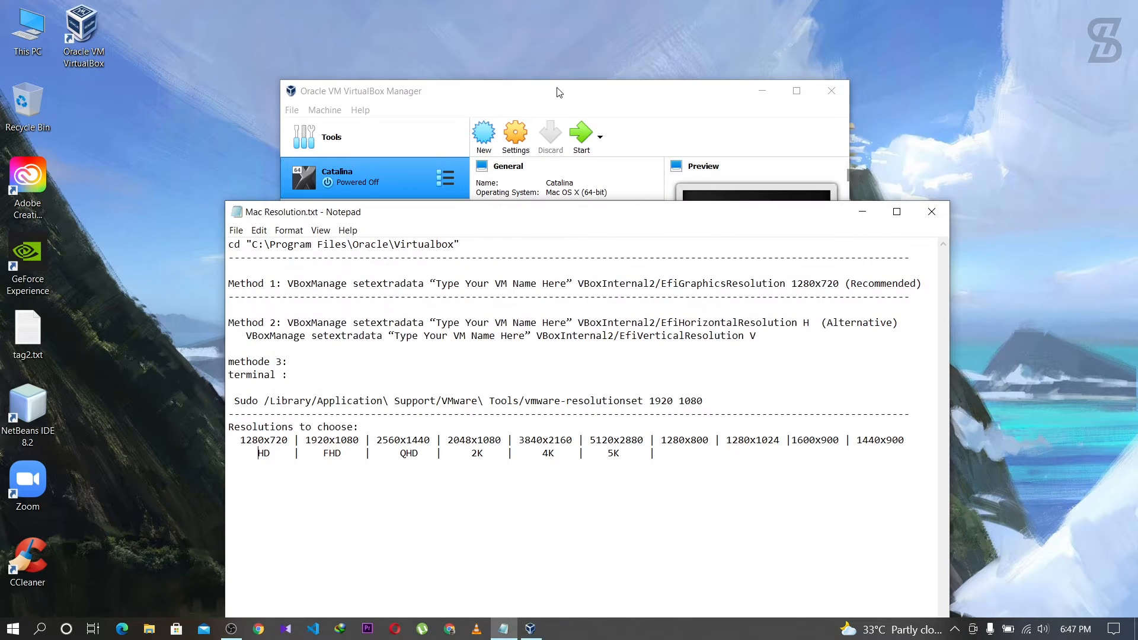
drag(559, 92, 558, 21)
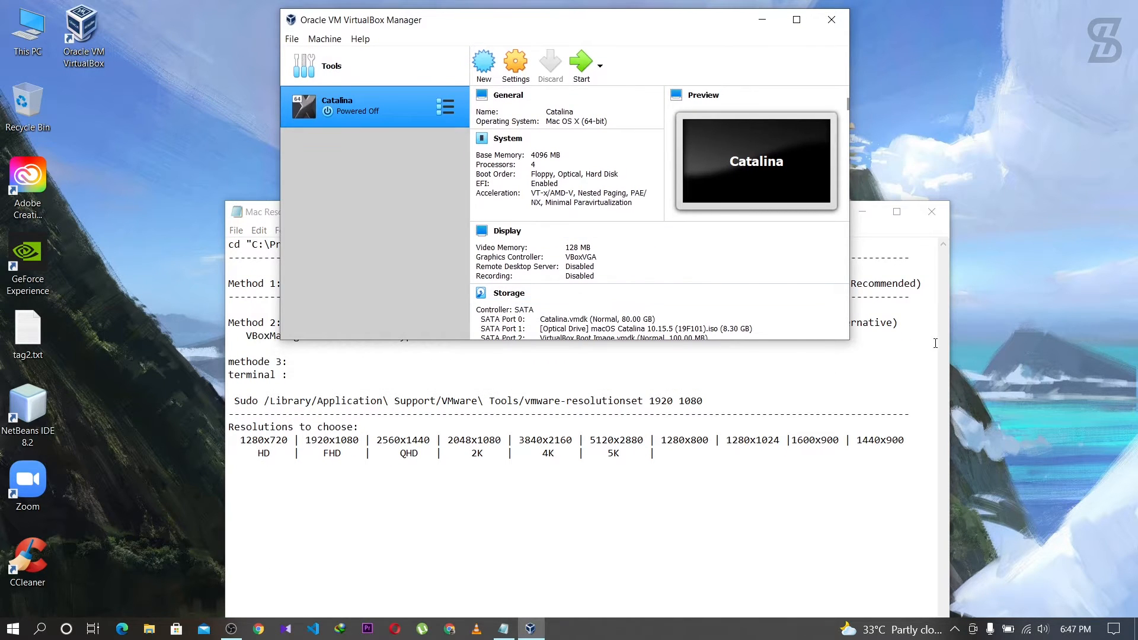
click(917, 376)
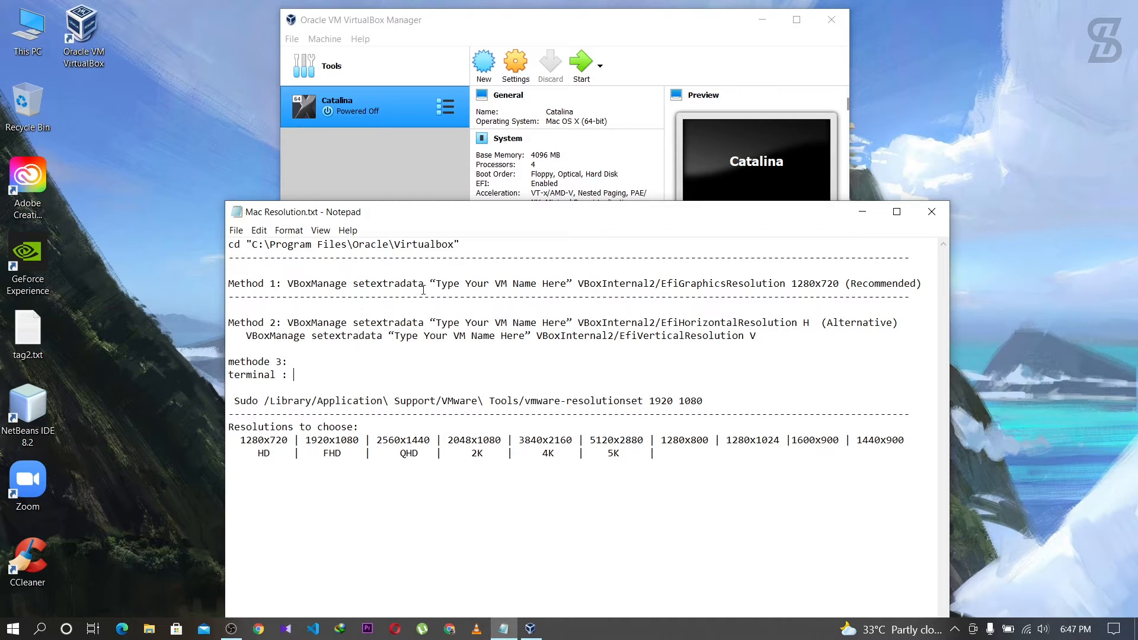
Step: Examine the VM name placeholder and resolution value in the Method 1 command, plus the list of resolutions to choose from
drag(436, 284, 569, 284)
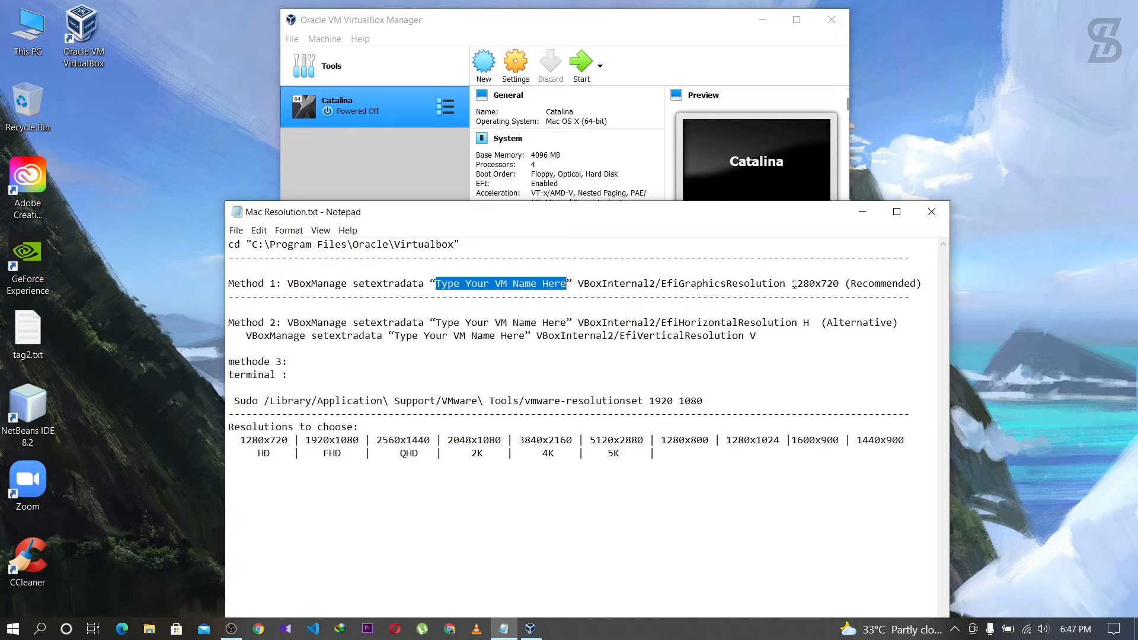
drag(792, 284, 841, 285)
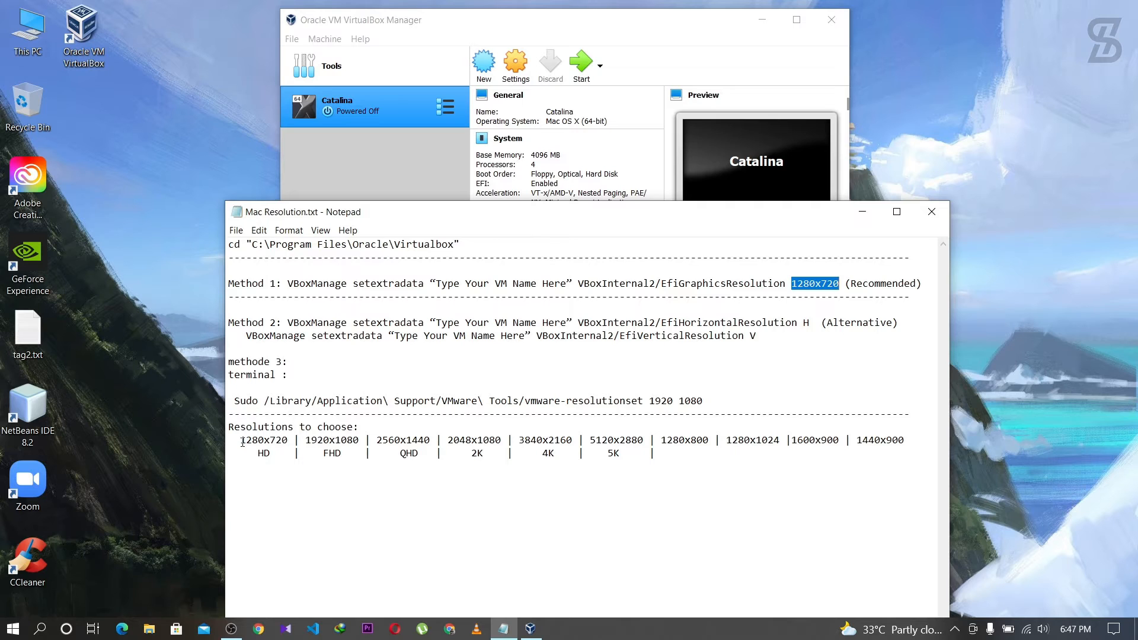
drag(240, 439, 502, 439)
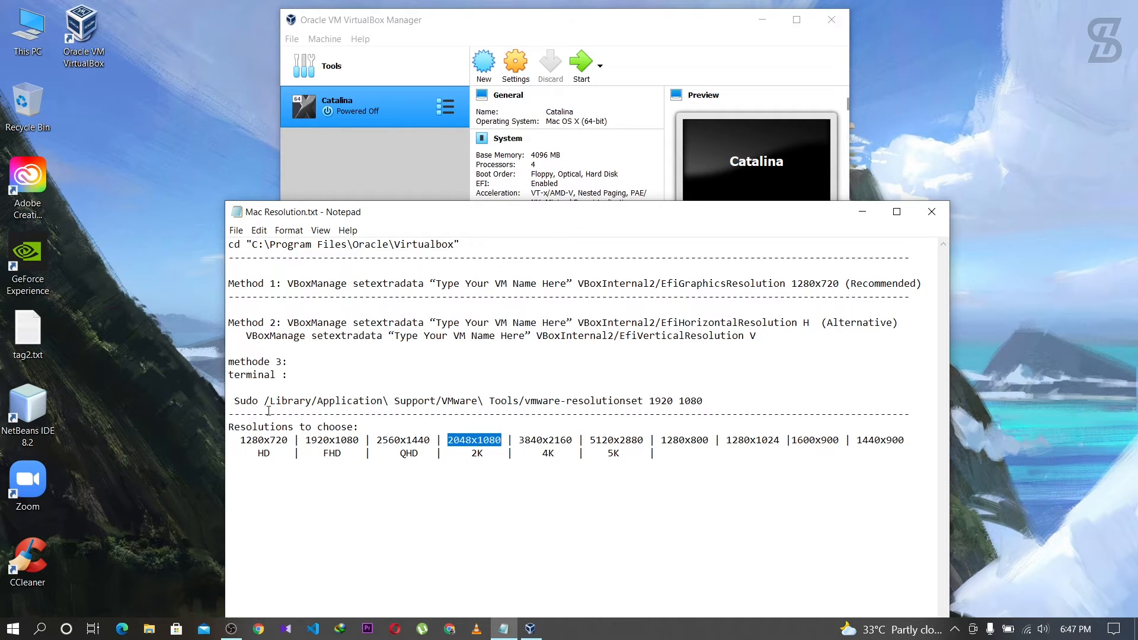
Step: Check the host's display resolution and its available options in the Windows display settings, then close Settings
click(12, 627)
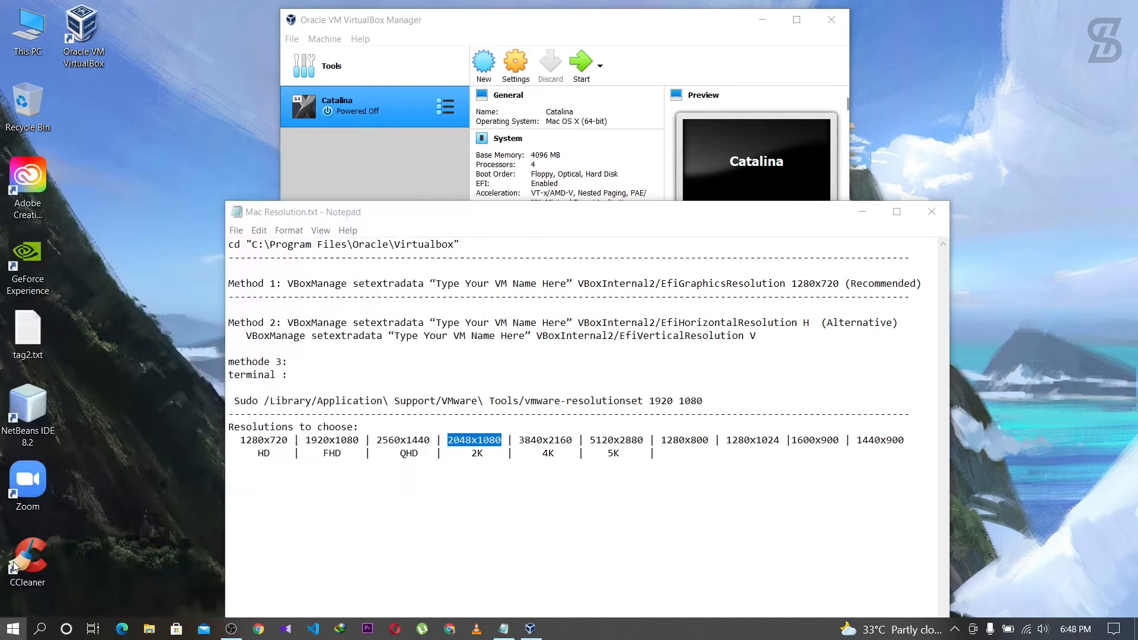
click(18, 564)
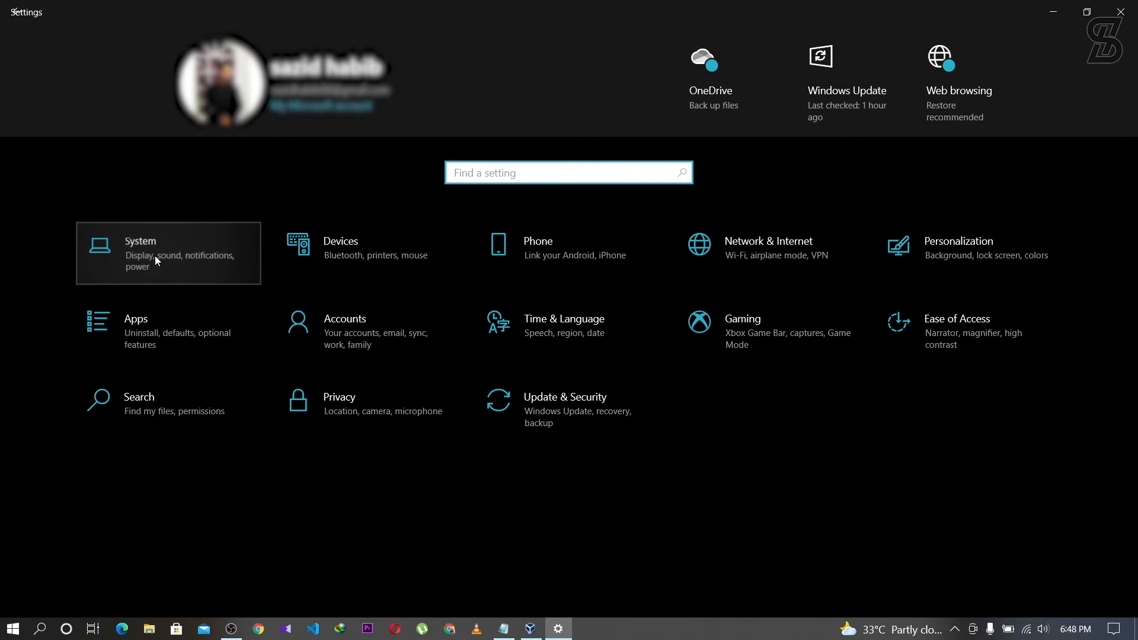
click(155, 261)
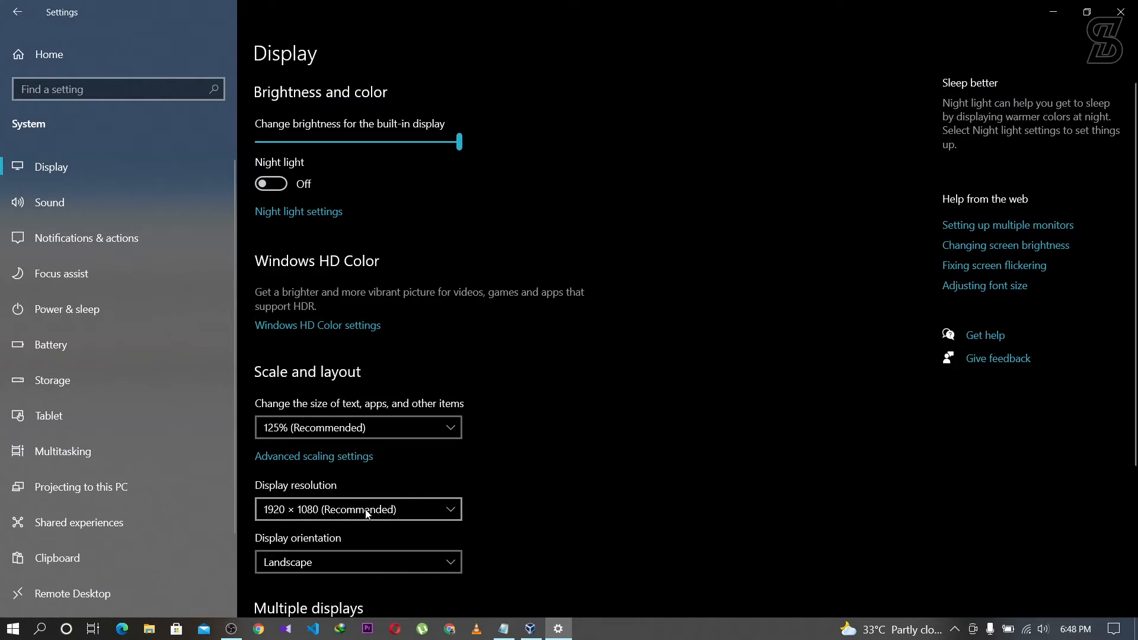
scroll(364, 510, down, 1)
scroll(363, 511, down, 1)
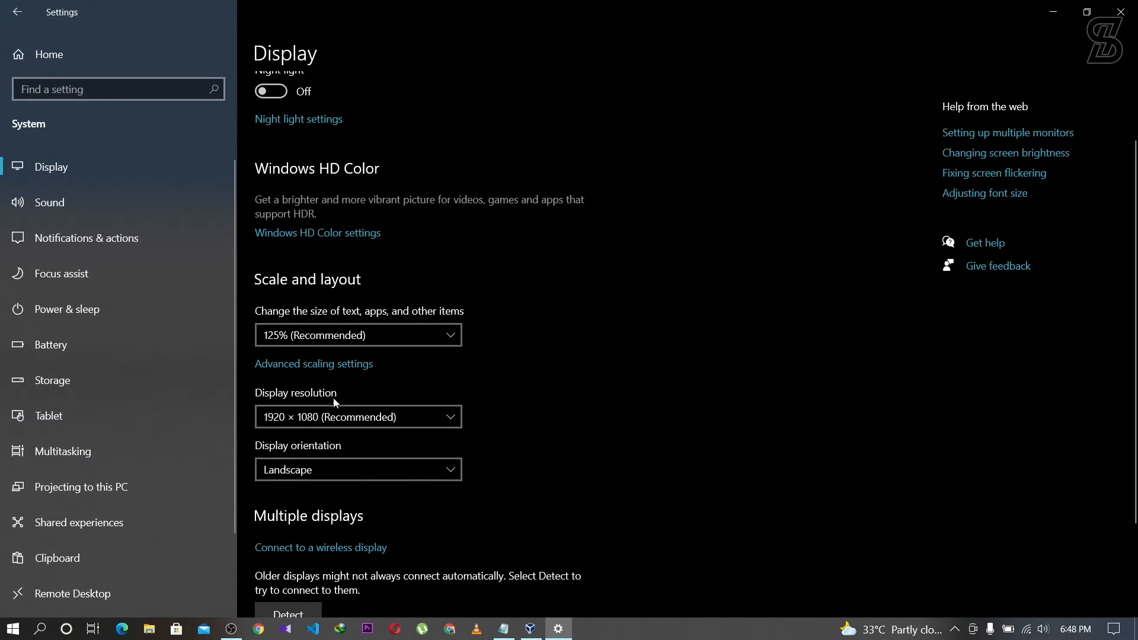
click(451, 419)
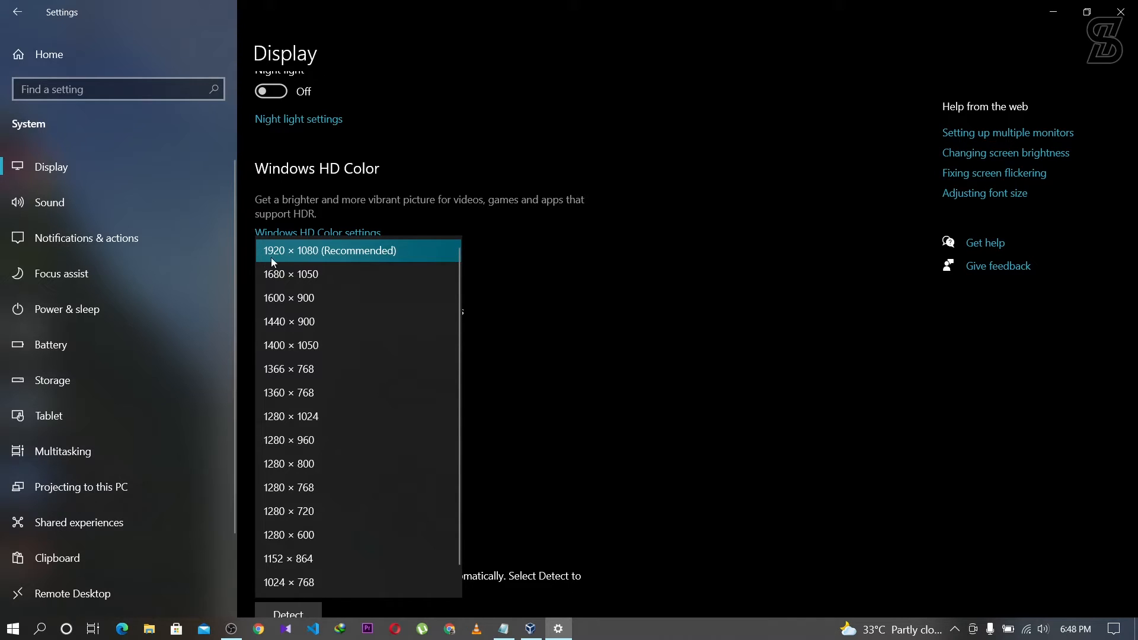
click(512, 257)
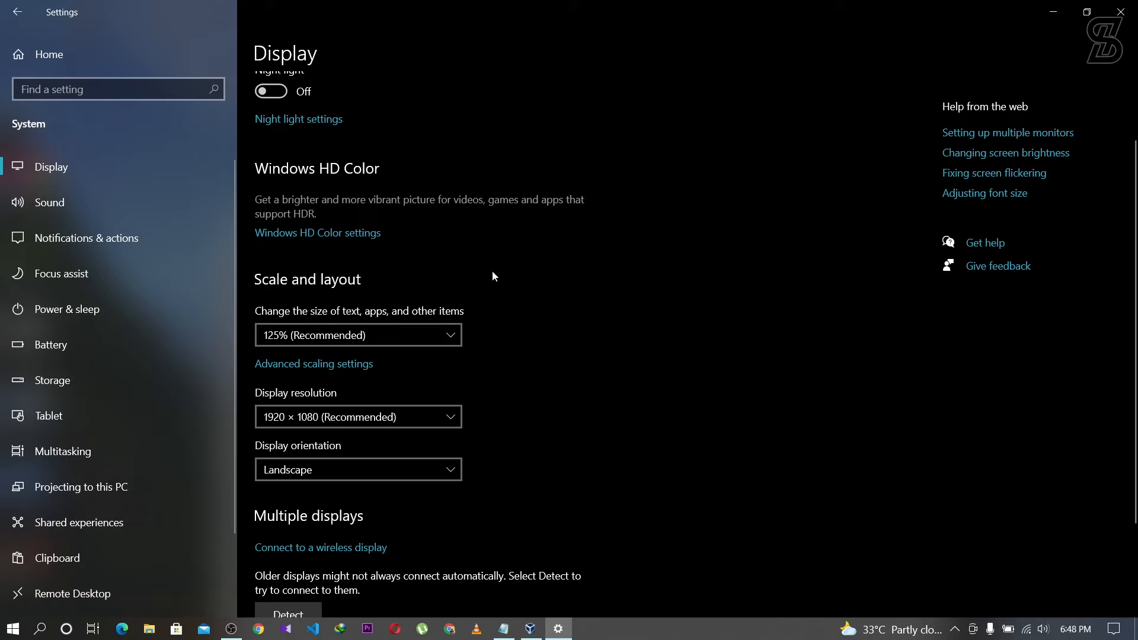
click(1117, 21)
Step: Replace the resolution in the Method 1 command with 1920x1080, copied from the list of resolutions
drag(305, 442, 359, 441)
right_click(335, 447)
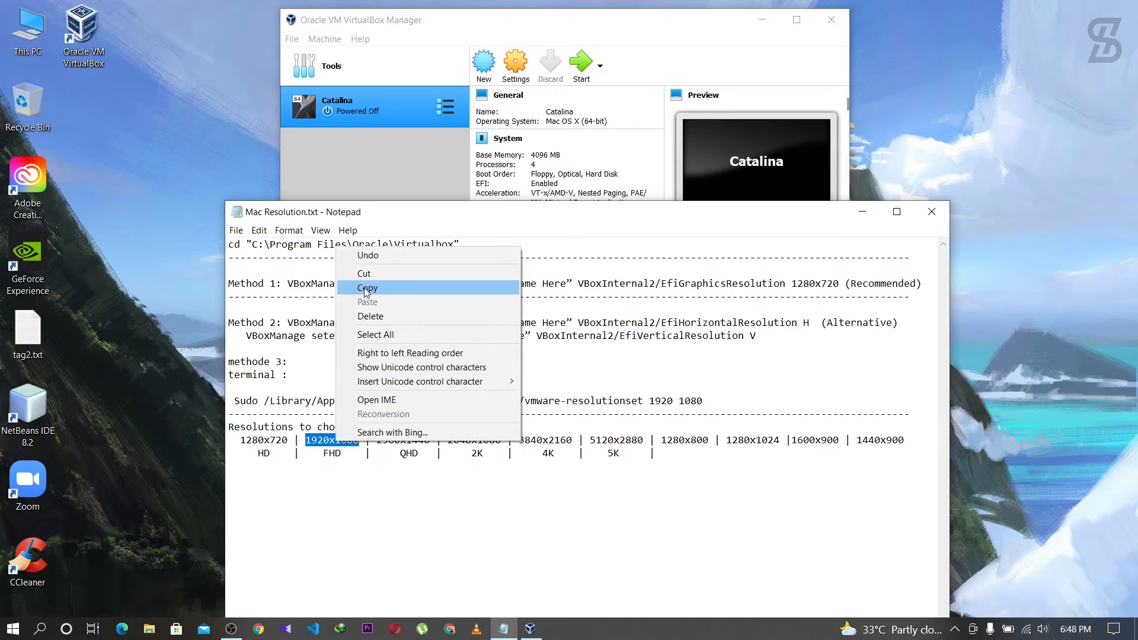
click(367, 288)
drag(822, 288, 838, 287)
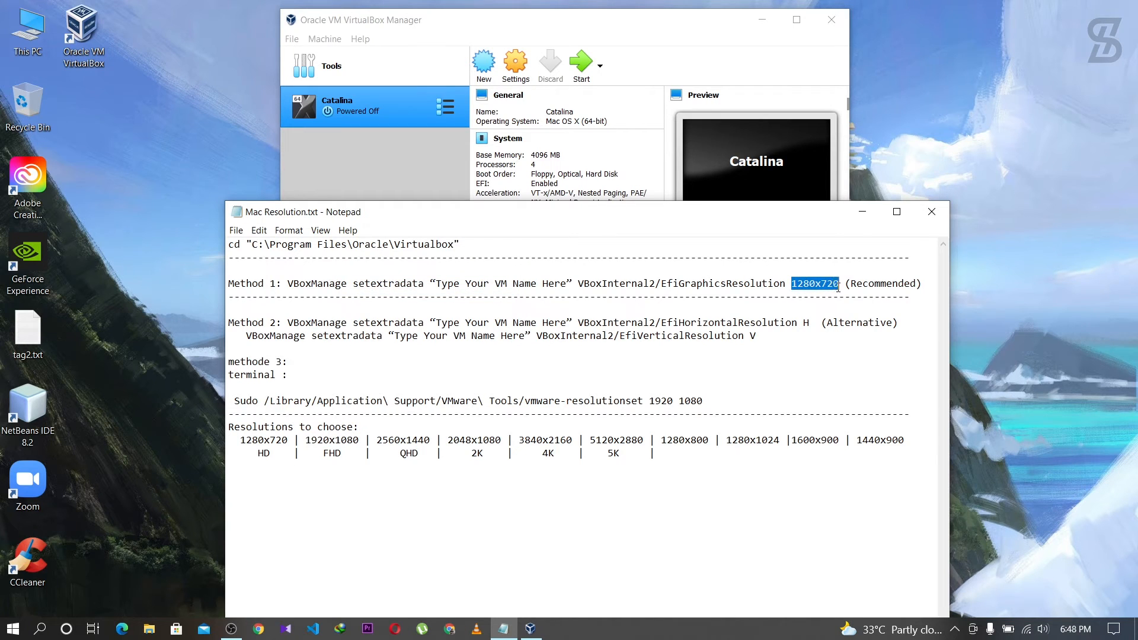
key(ctrl+v)
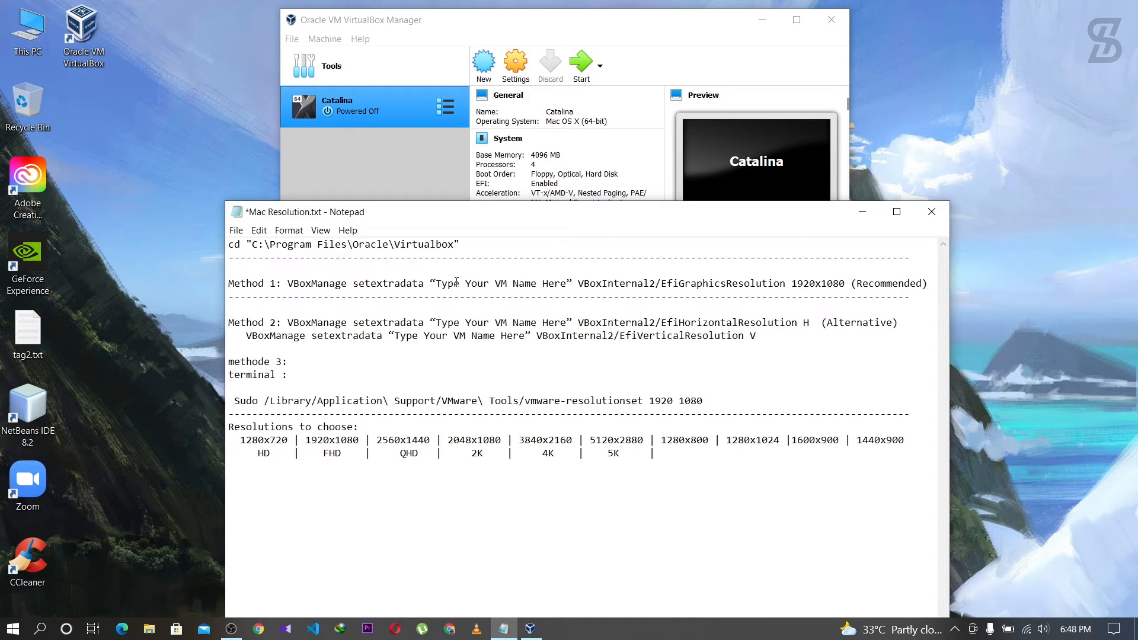
Step: Replace the VM name placeholder in the Method 1 command with Catalina
drag(437, 283, 567, 285)
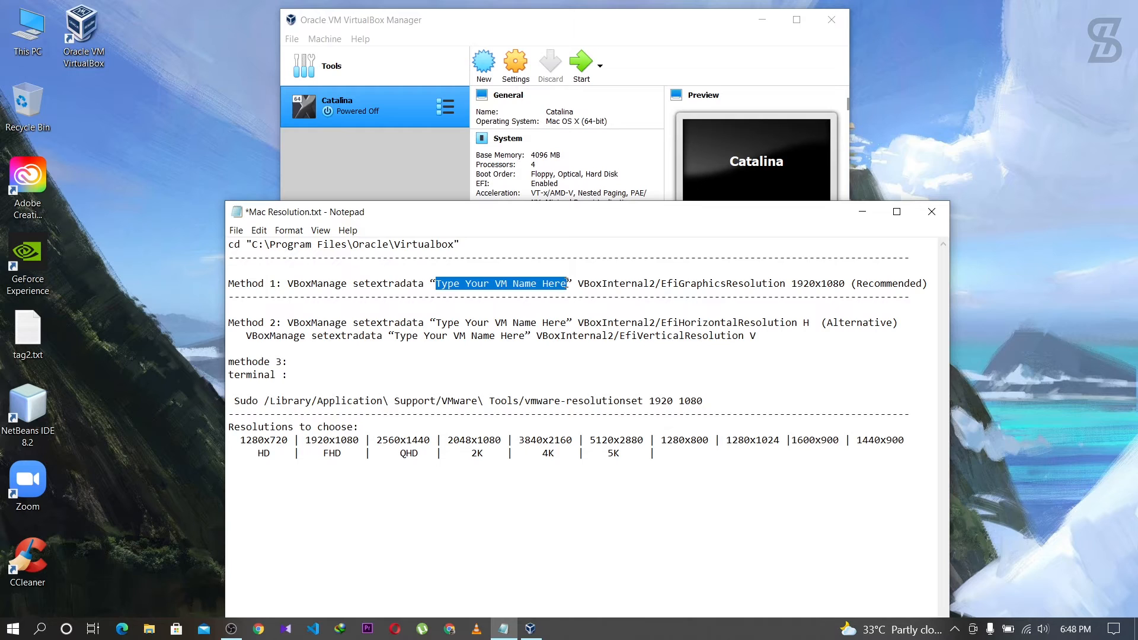
text(C)
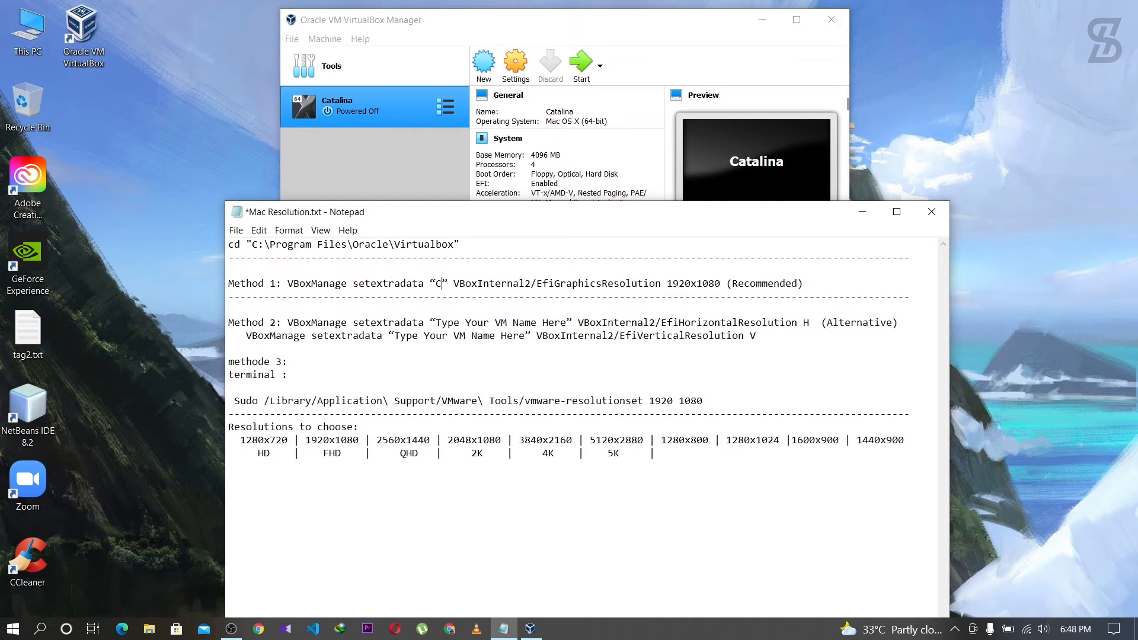
text(ata)
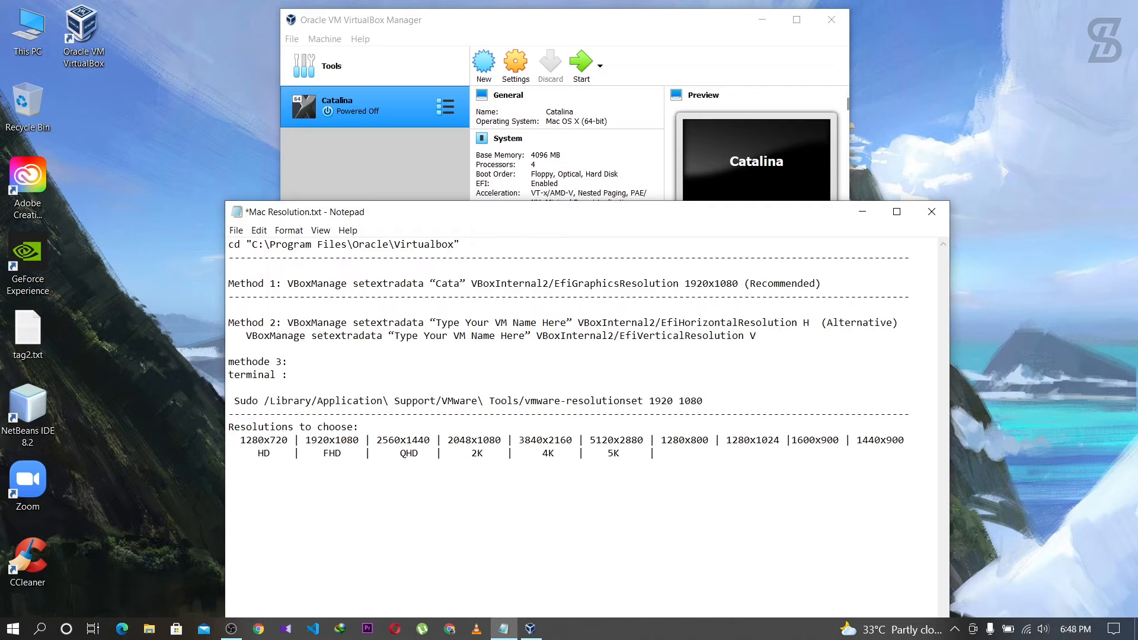
text(lina)
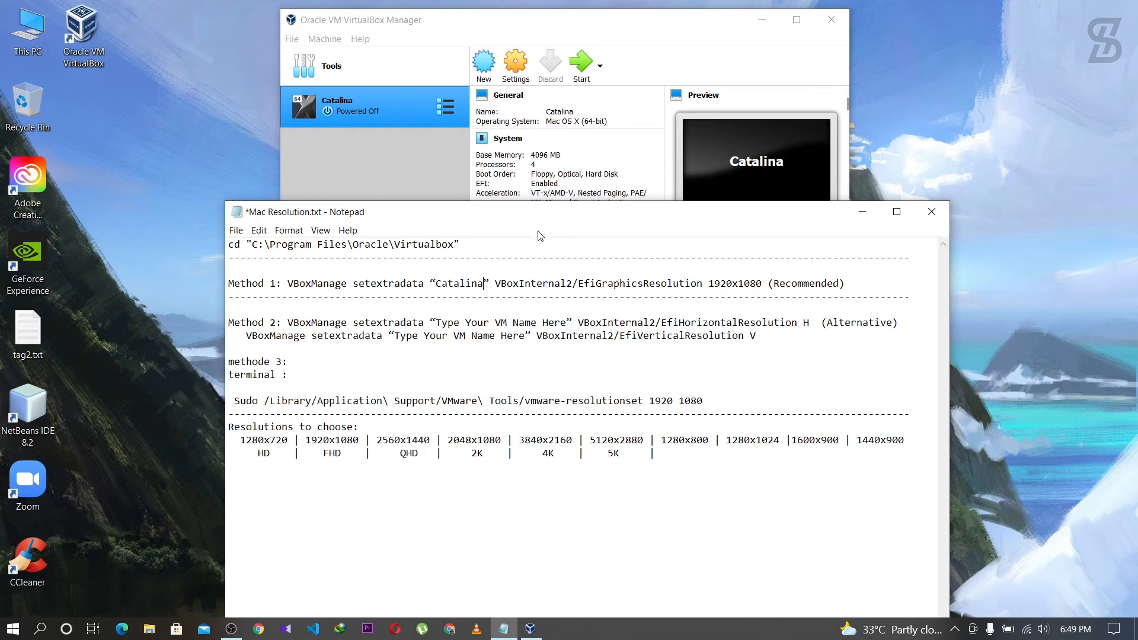
Step: Close VirtualBox Manager and open Command Prompt as administrator
click(839, 22)
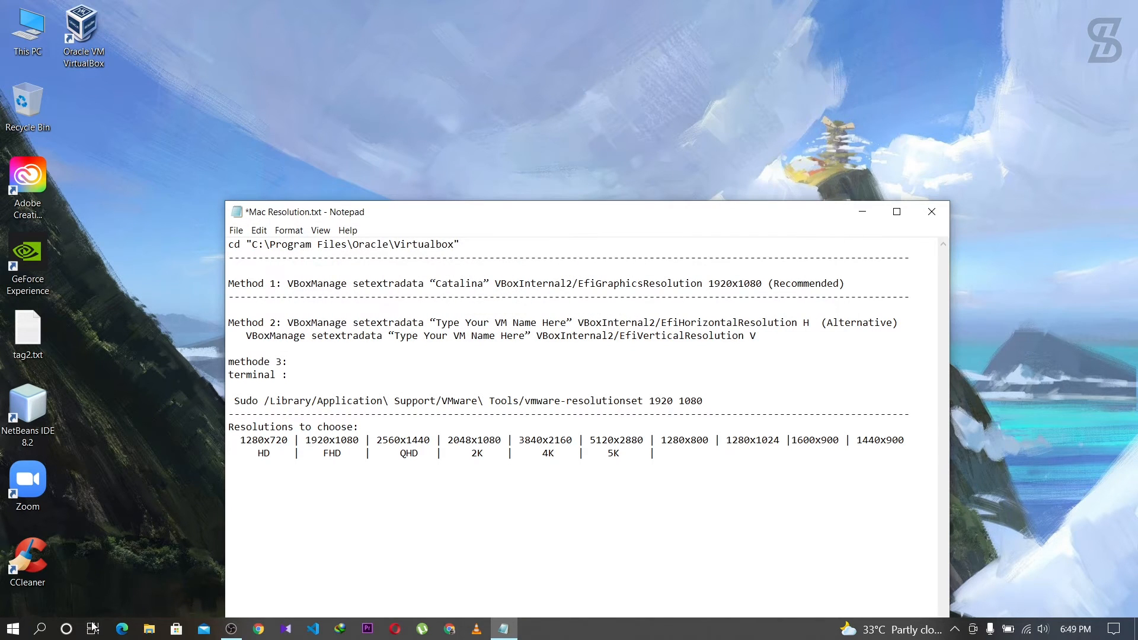
click(40, 628)
text(cmd)
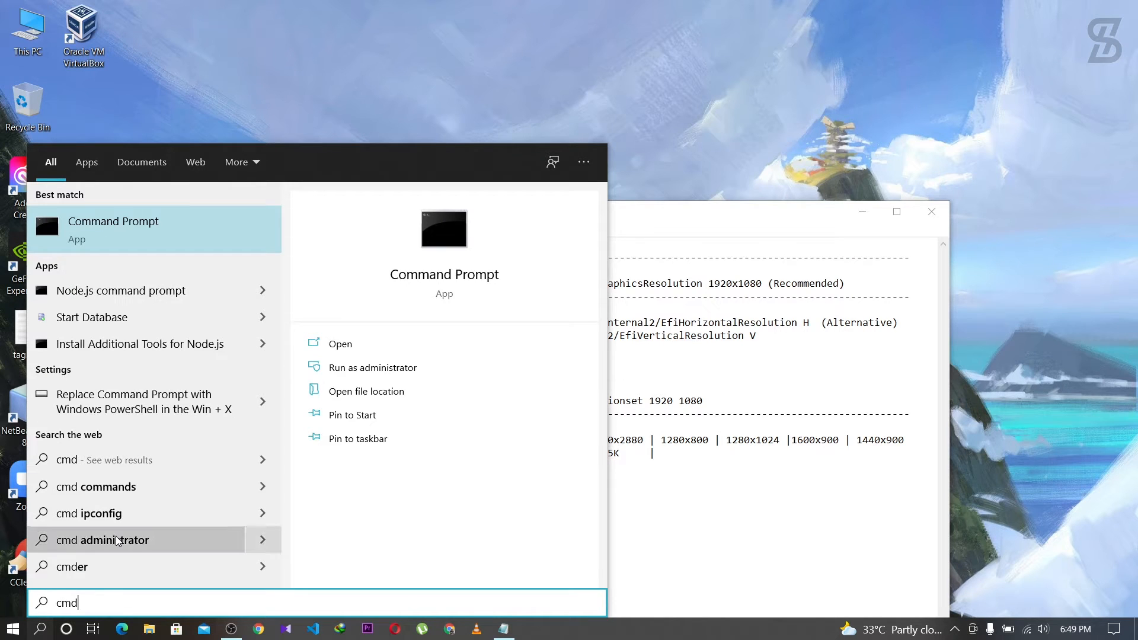
right_click(119, 221)
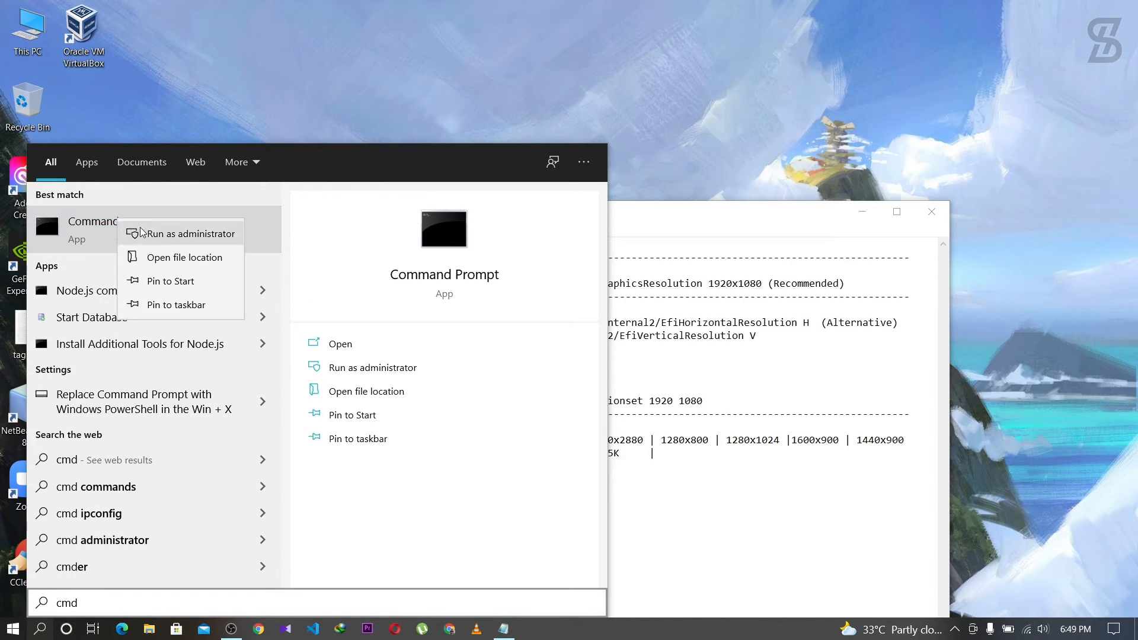
click(140, 228)
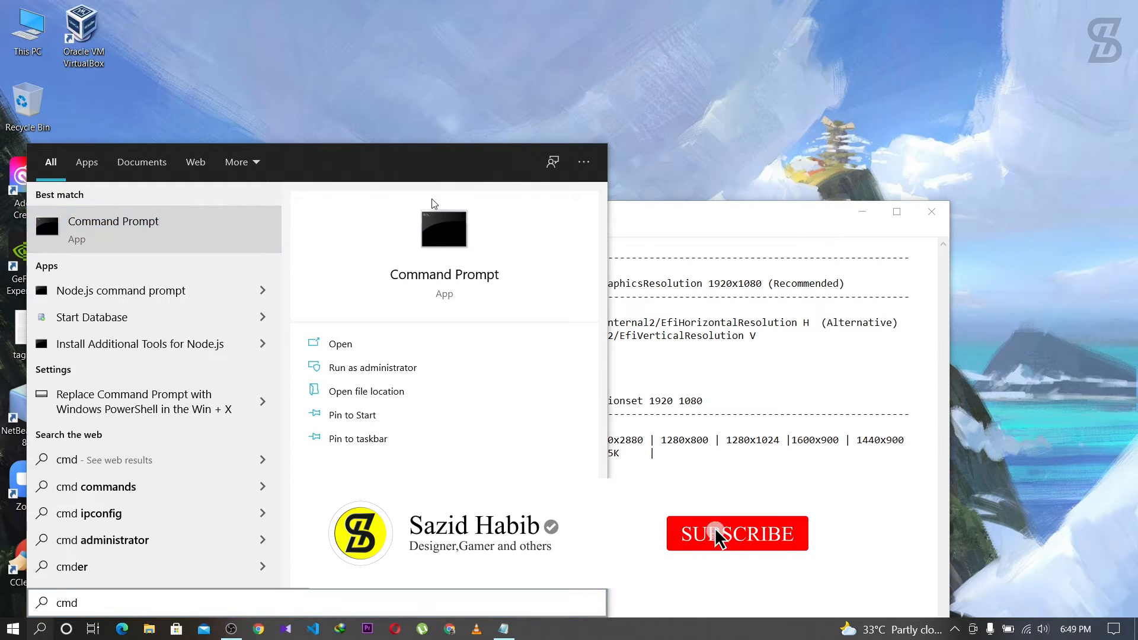
Step: Change the Command Prompt directory to "C:\Program Files\Oracle\Virtualbox" with the cd command copied from the Mac Resolution notes
click(805, 244)
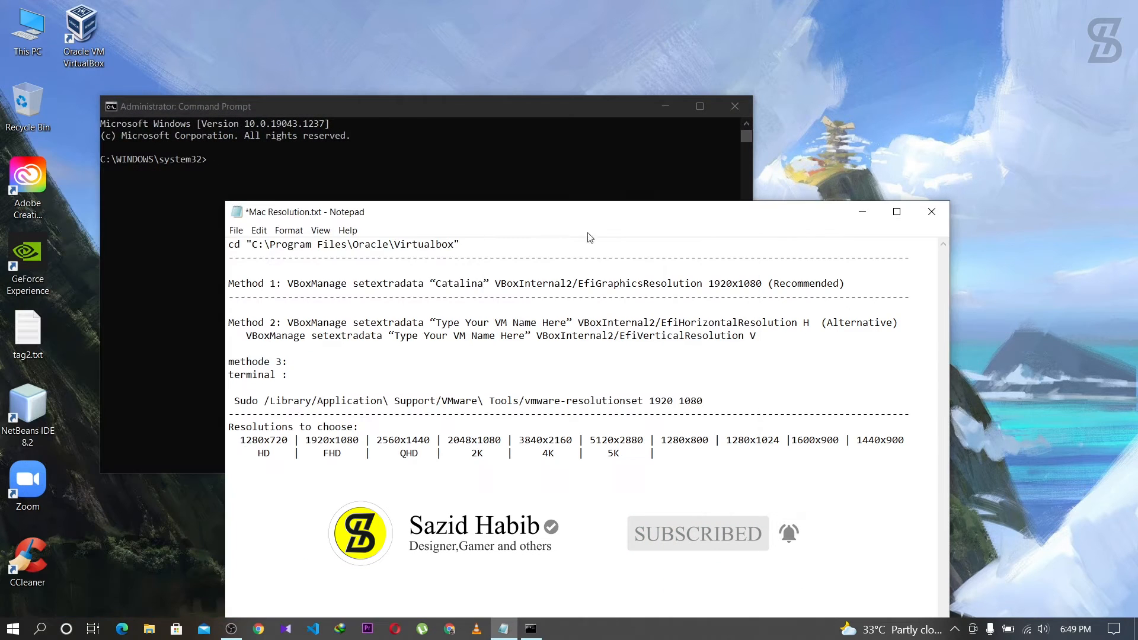
drag(228, 246, 471, 246)
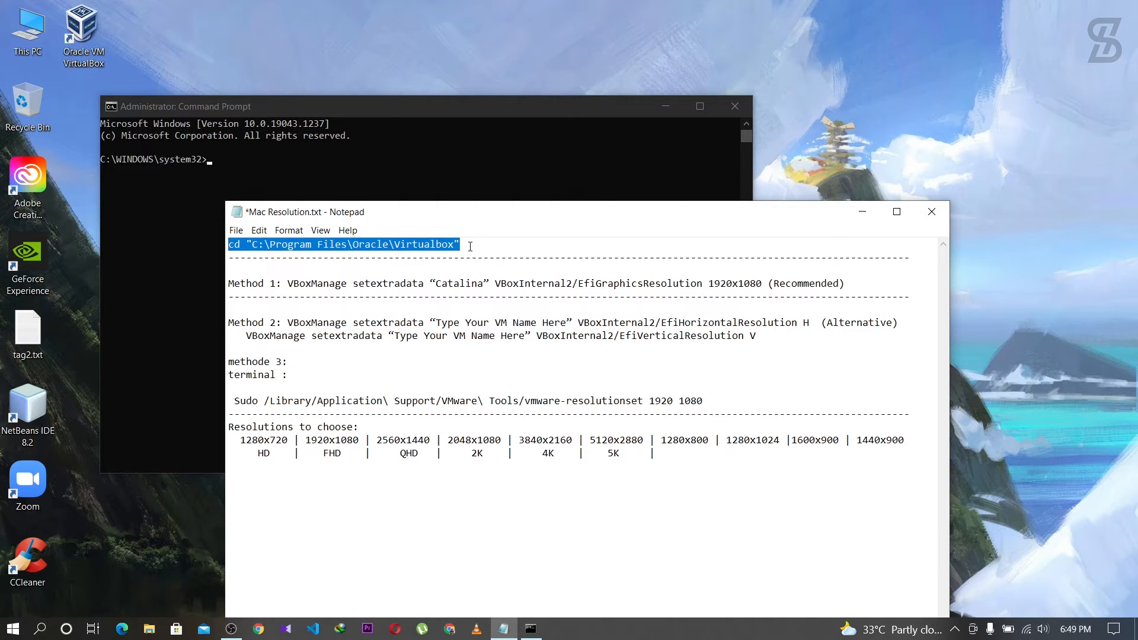
click(216, 155)
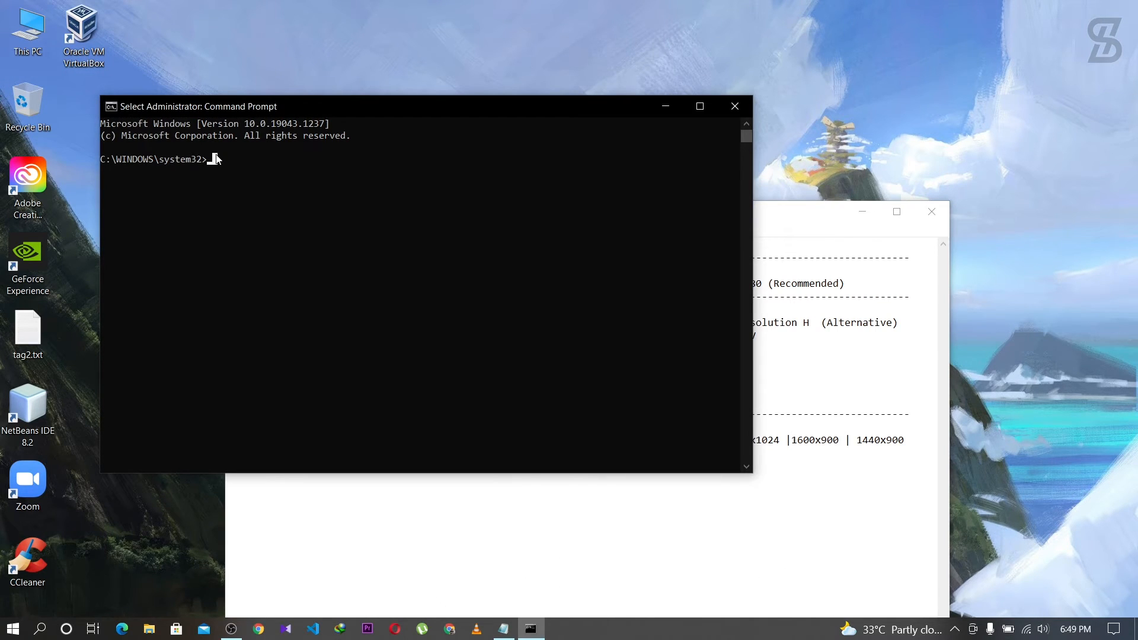
right_click(215, 159)
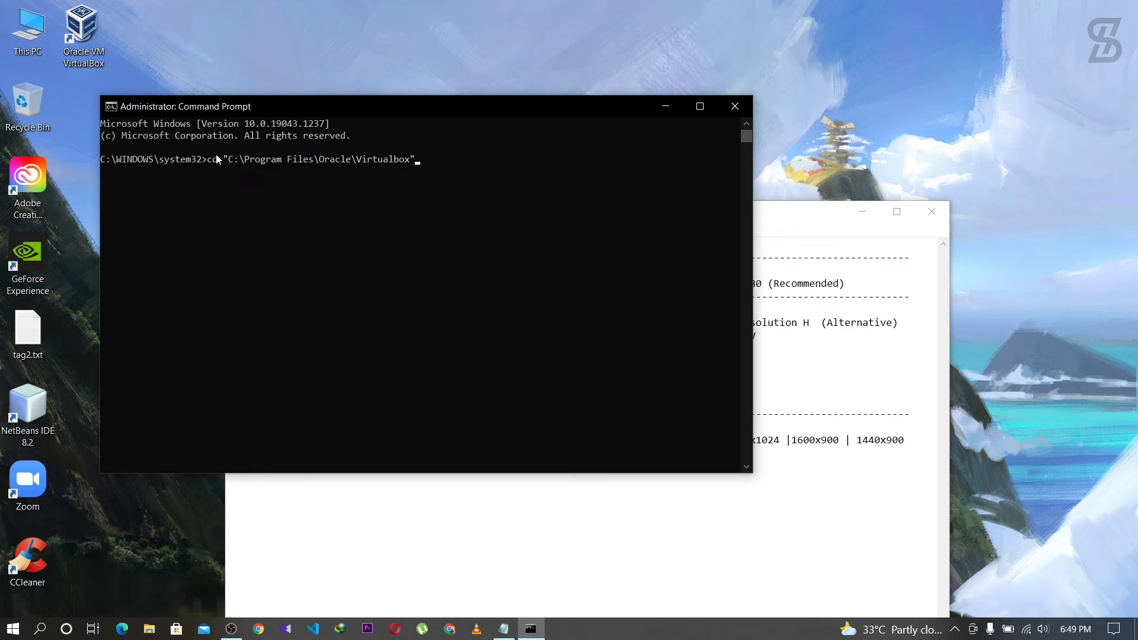
key(Return)
Step: Run the Method 1 VBoxManage setextradata command from the notes for "Catalina" at 1920x1080, and close Command Prompt
click(796, 224)
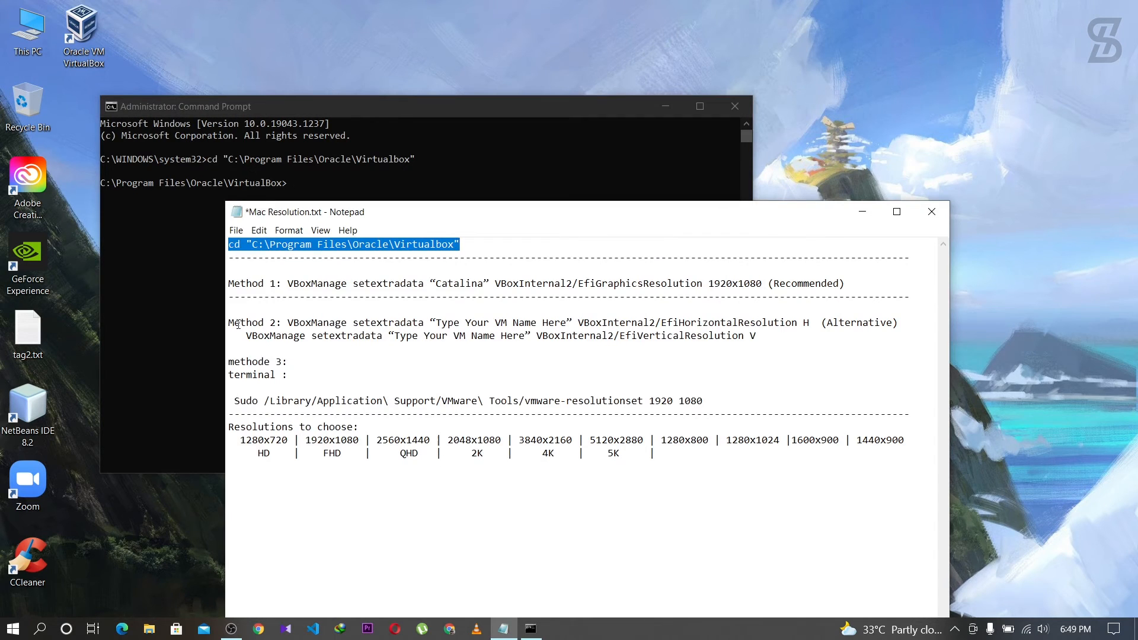
drag(286, 284, 762, 283)
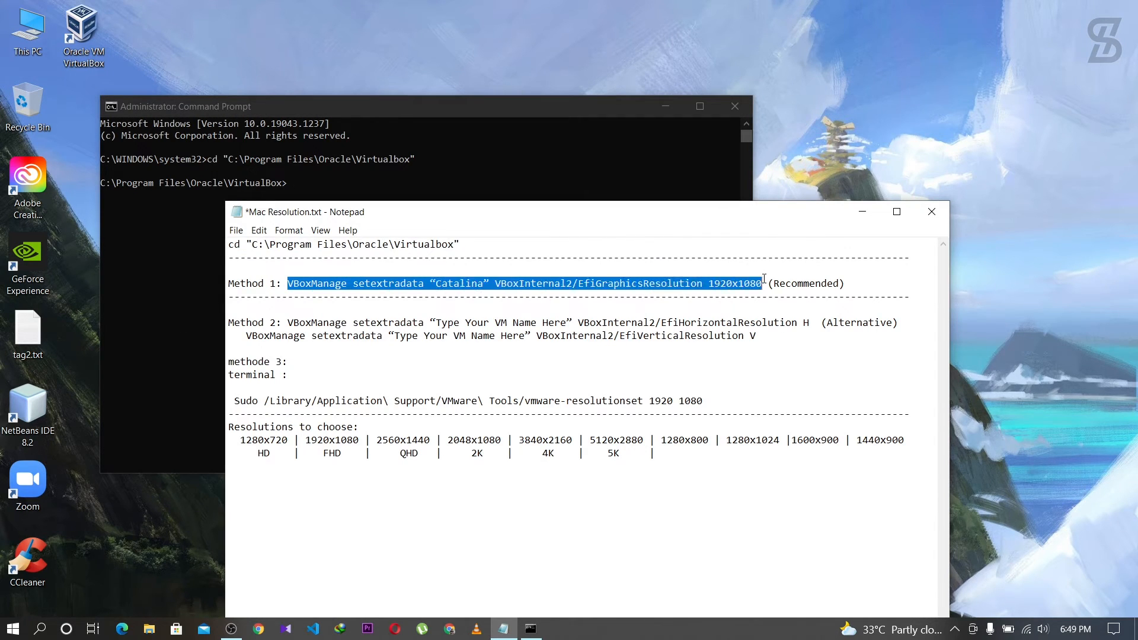
key(ctrl+c)
click(297, 173)
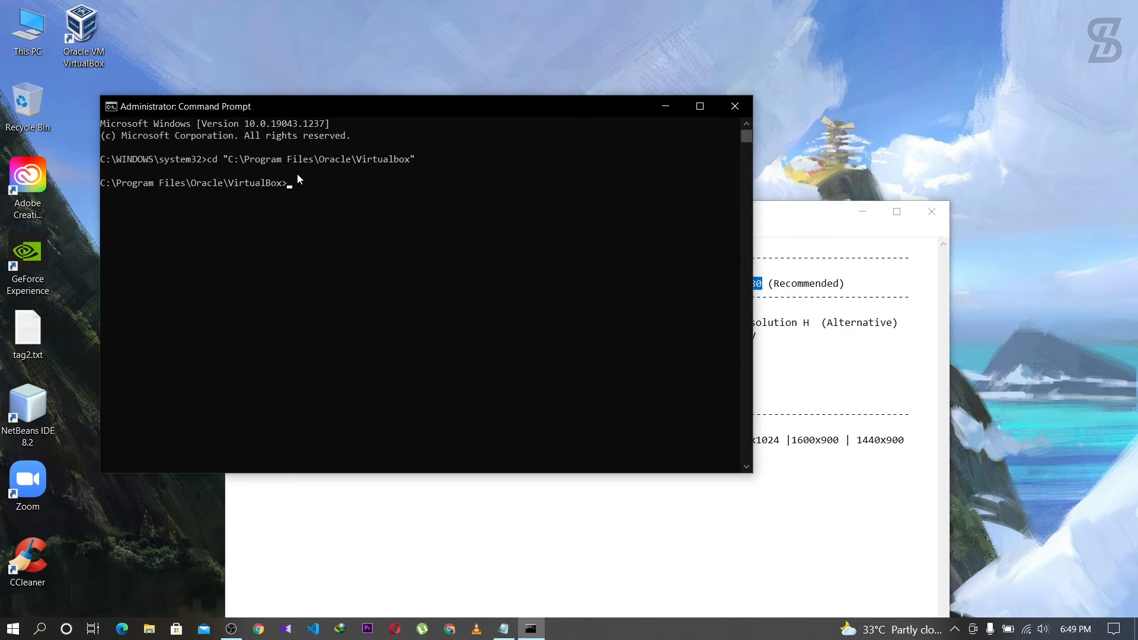
right_click(298, 175)
key(Return)
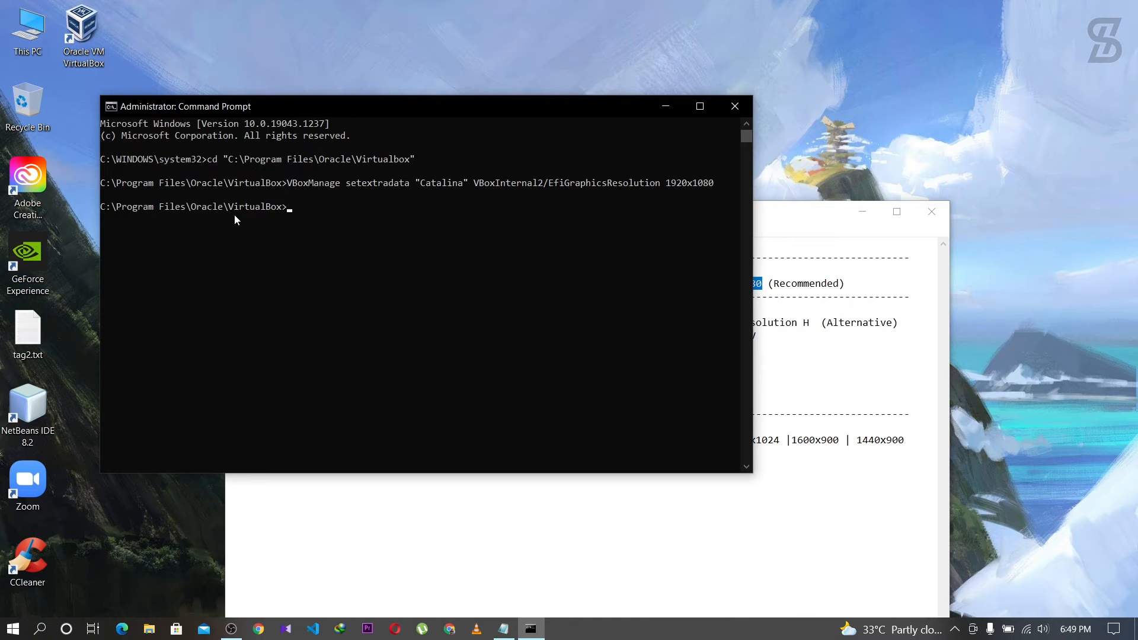
click(745, 106)
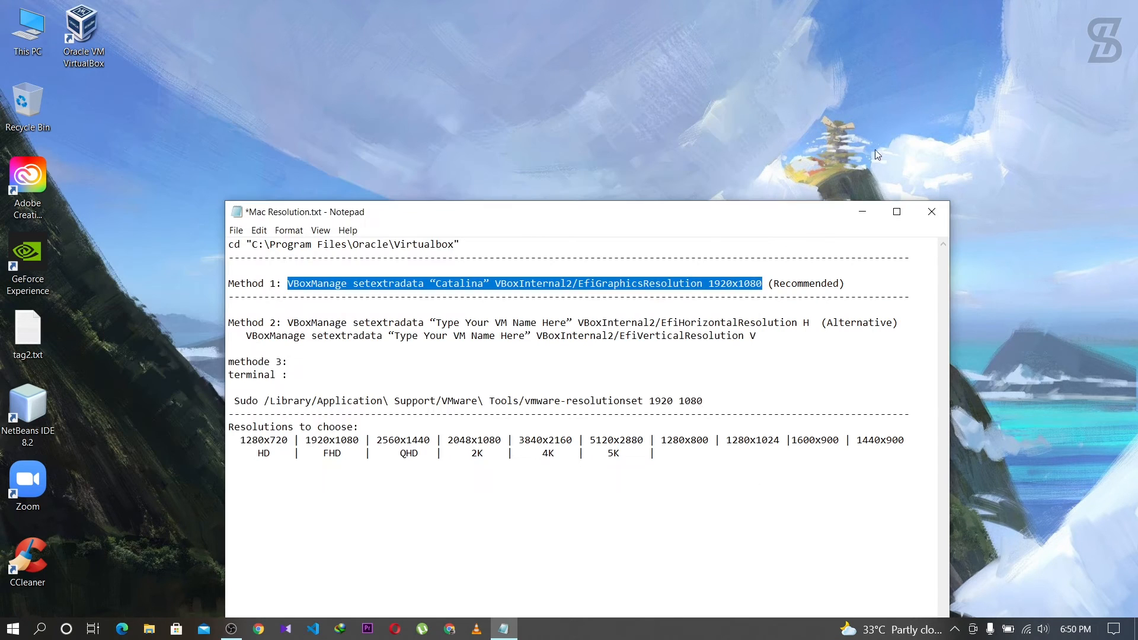
Step: Start the Catalina virtual machine from Oracle VM VirtualBox and log in to macOS with the account password
click(864, 213)
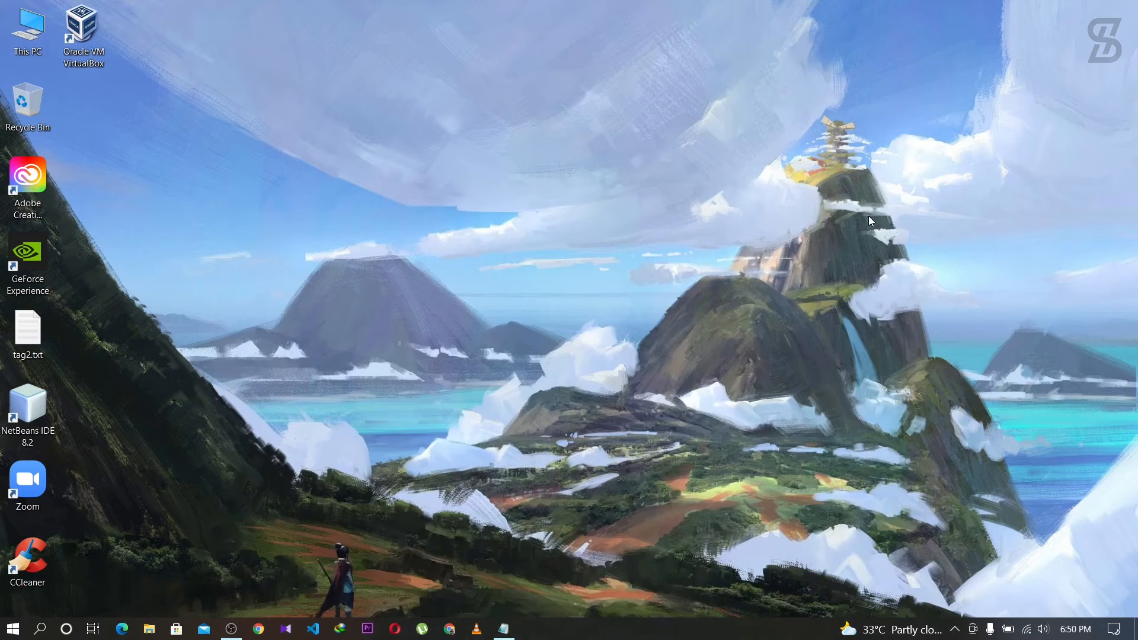
double_click(93, 29)
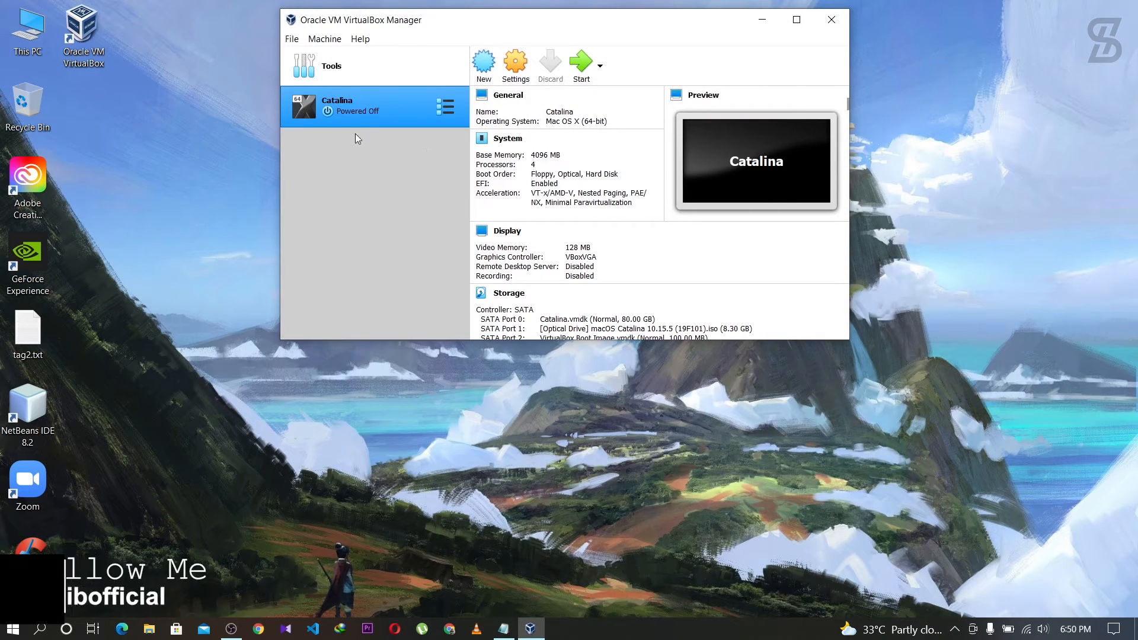
click(590, 60)
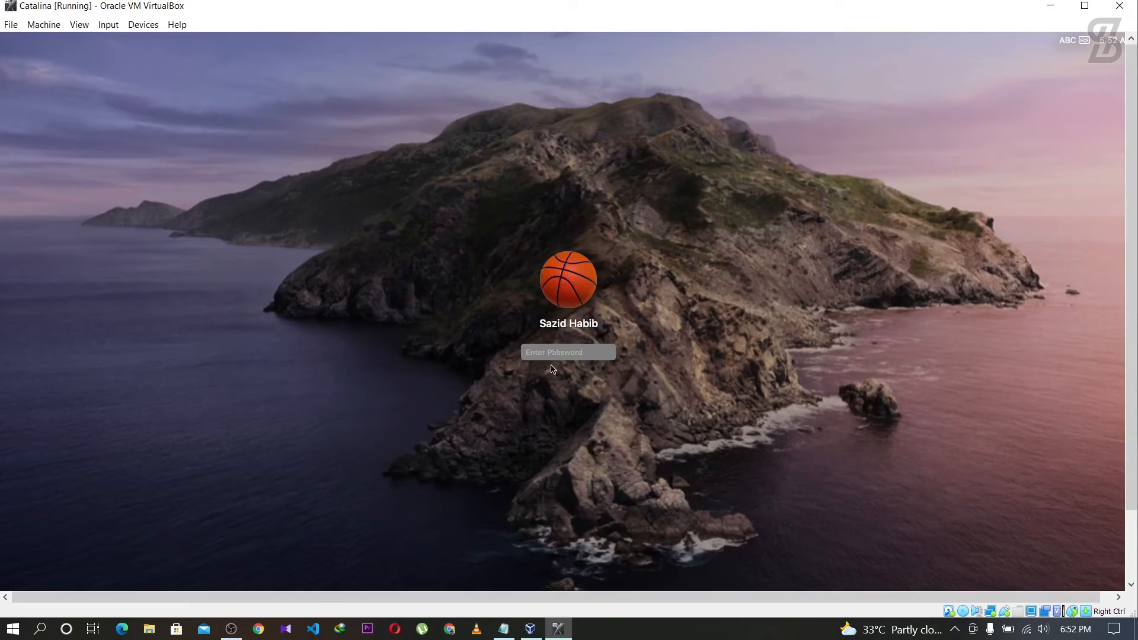
text(•••••)
key(Return)
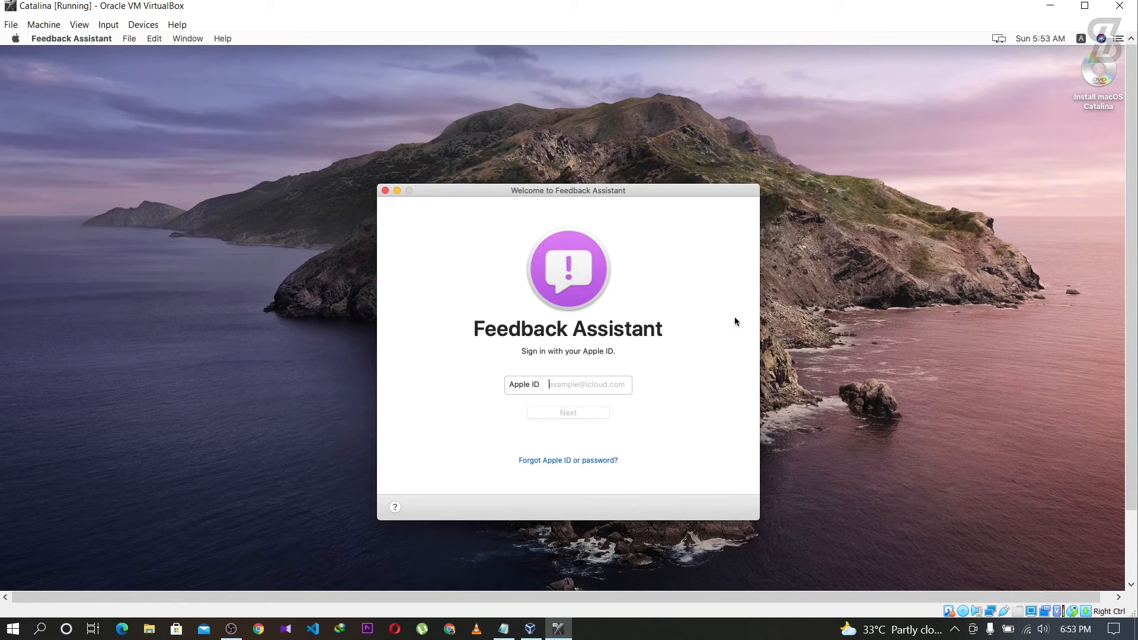
Step: Close the Feedback Assistant window and switch the virtual machine to full-screen mode
click(385, 191)
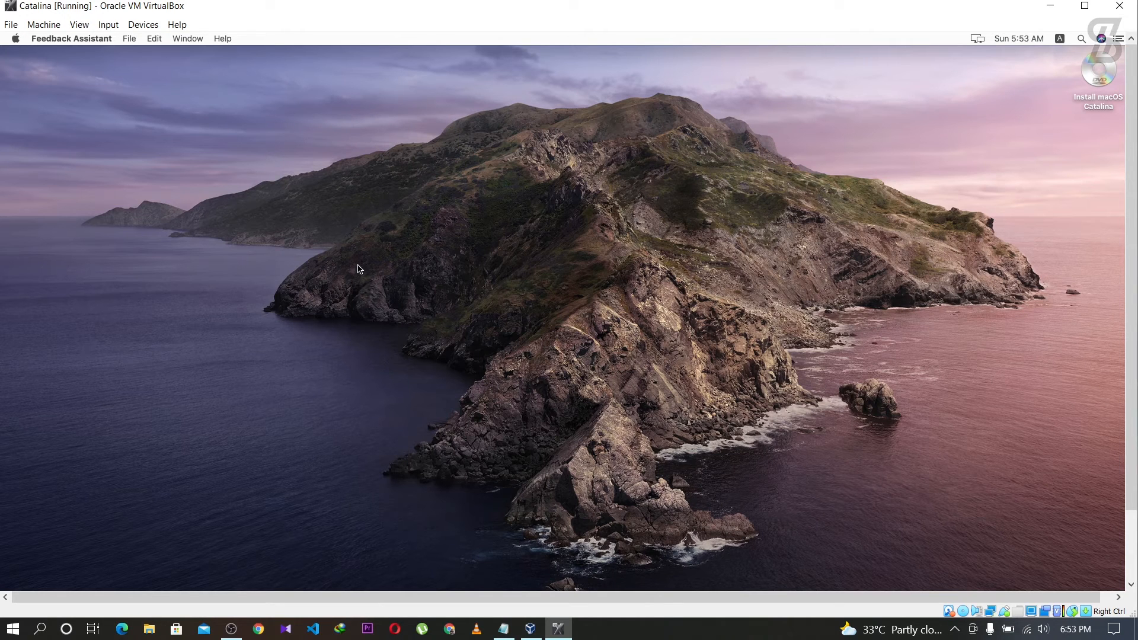
click(83, 24)
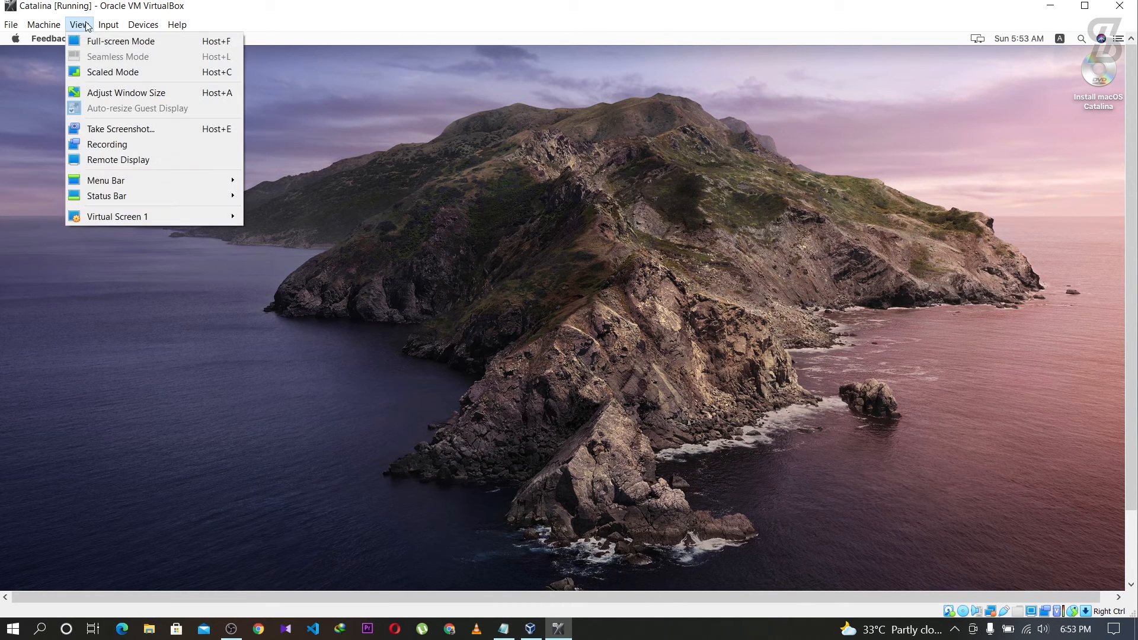
click(104, 41)
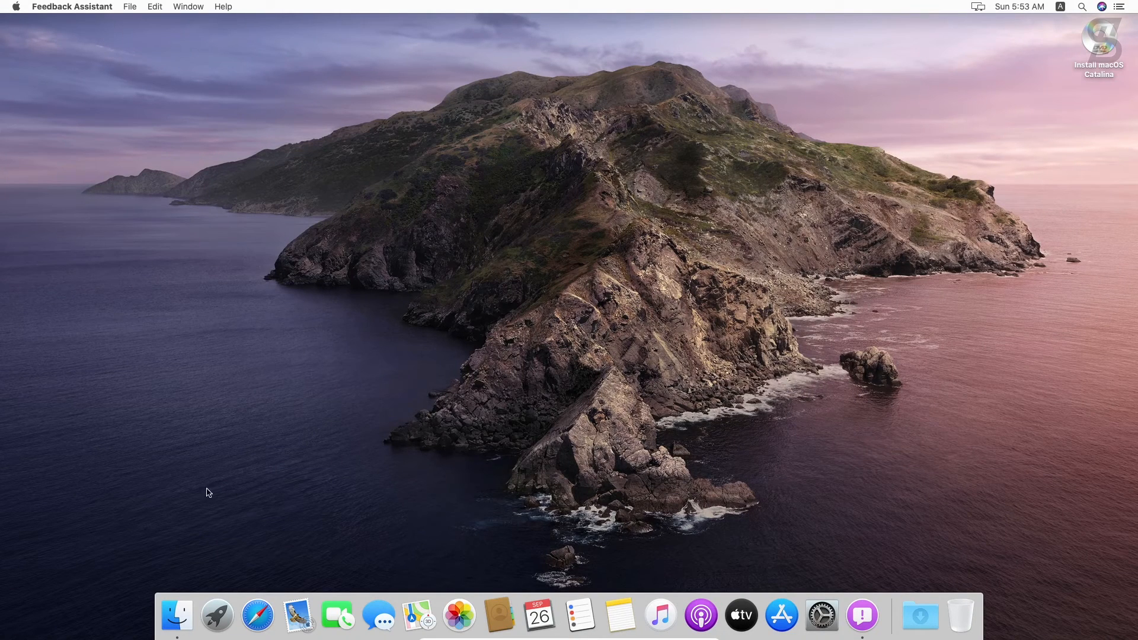
Step: Look through the apps in Launchpad and its Other folder, and return to the desktop
click(216, 618)
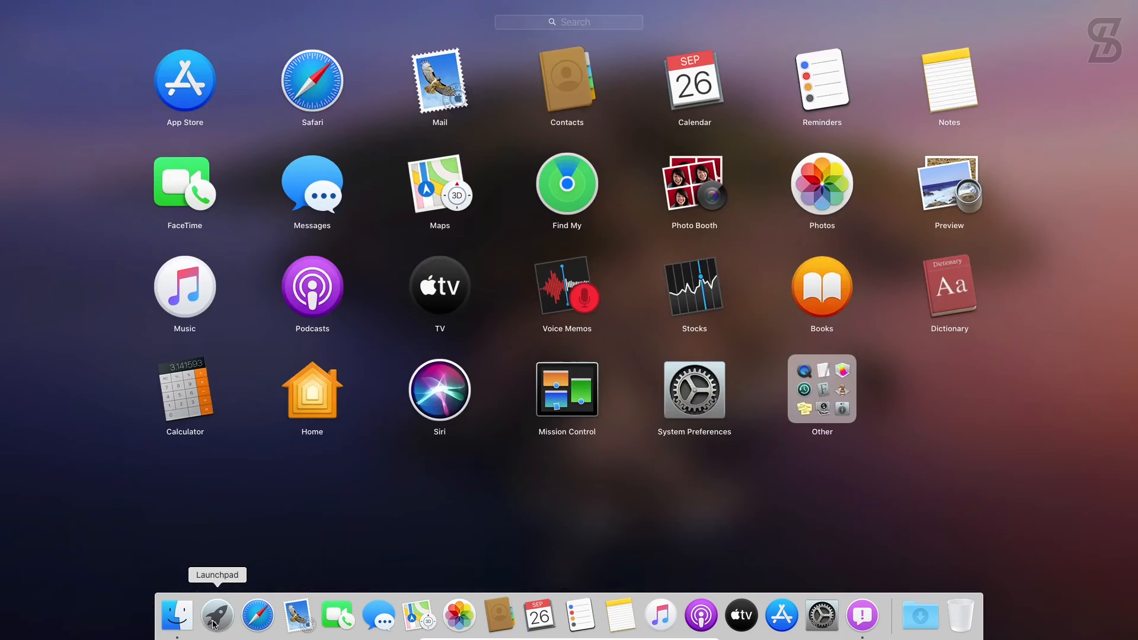
click(827, 399)
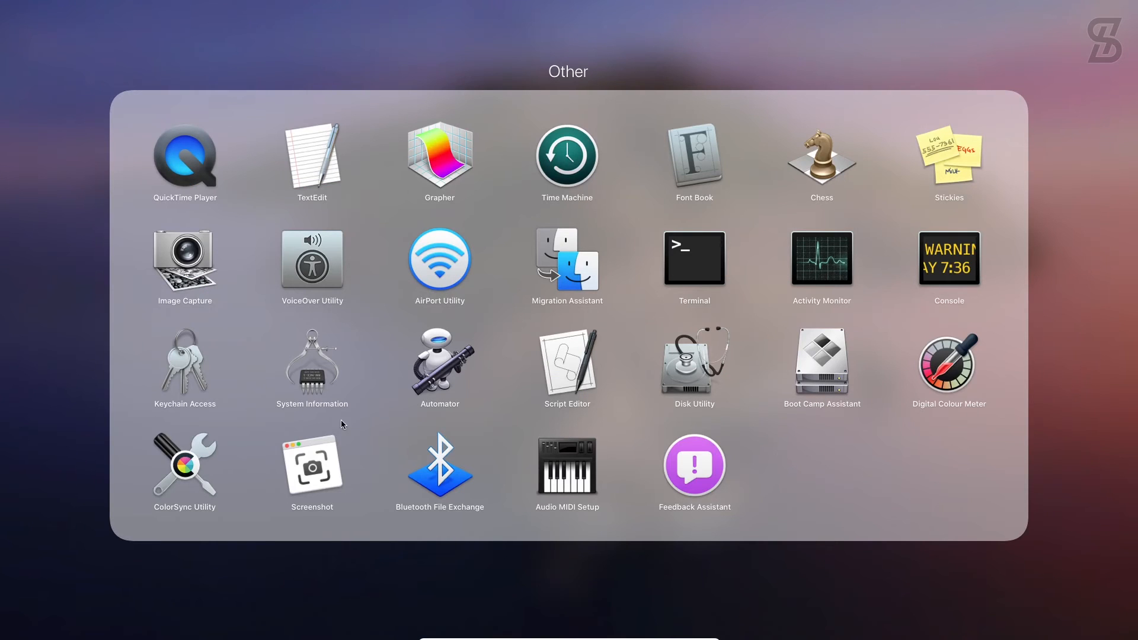
click(222, 58)
click(89, 215)
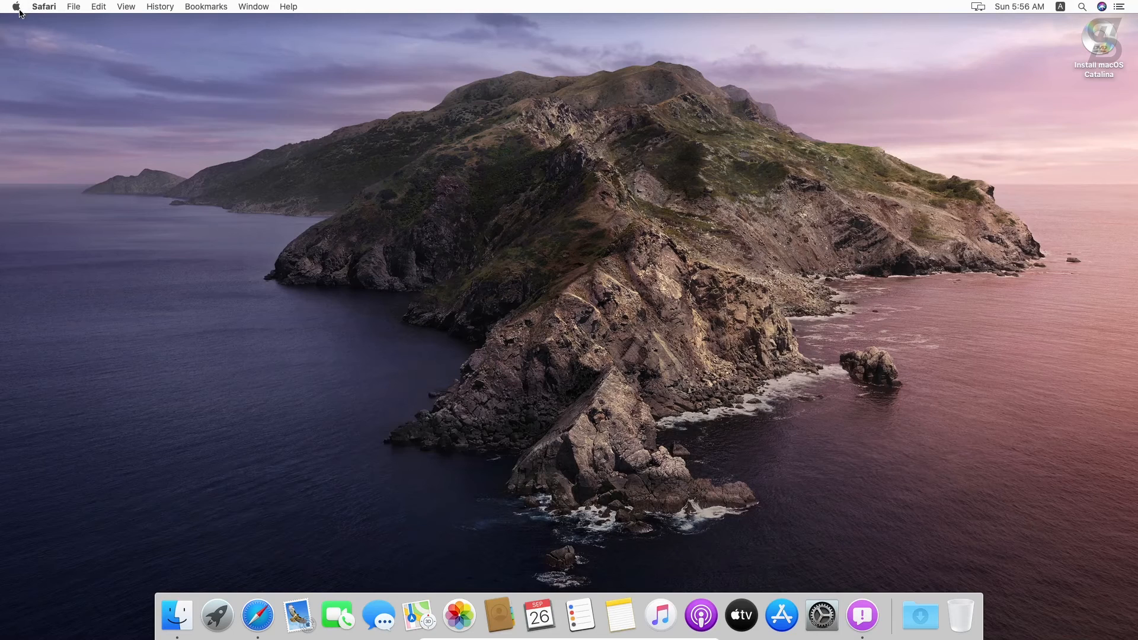
Step: Check the display resolution in the Displays section of About This Mac, and close the window
click(16, 7)
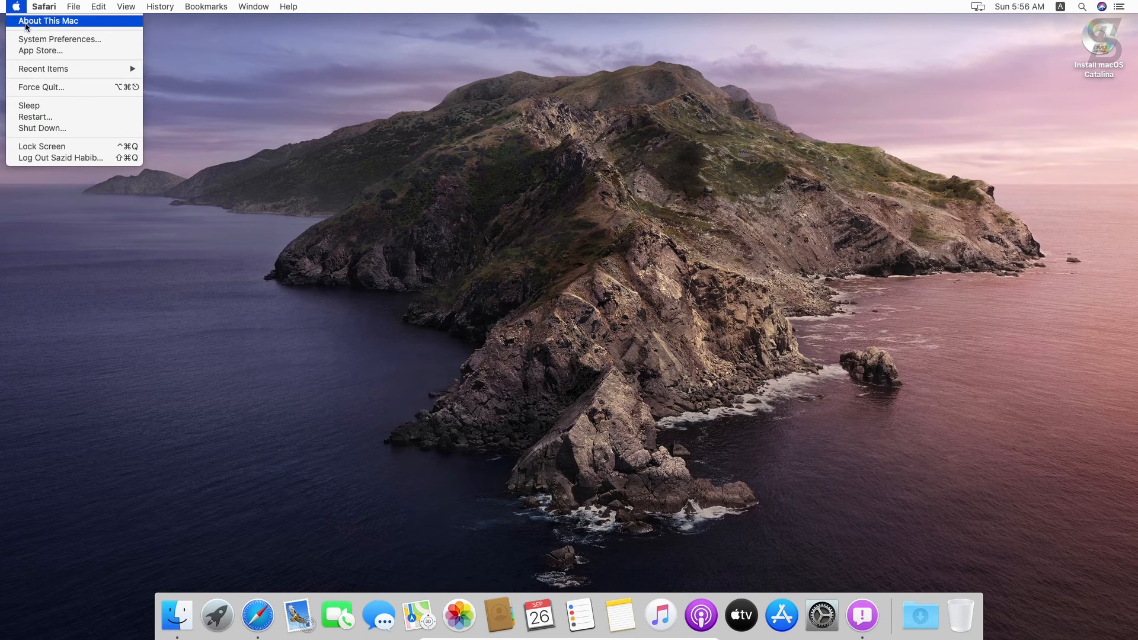
click(26, 21)
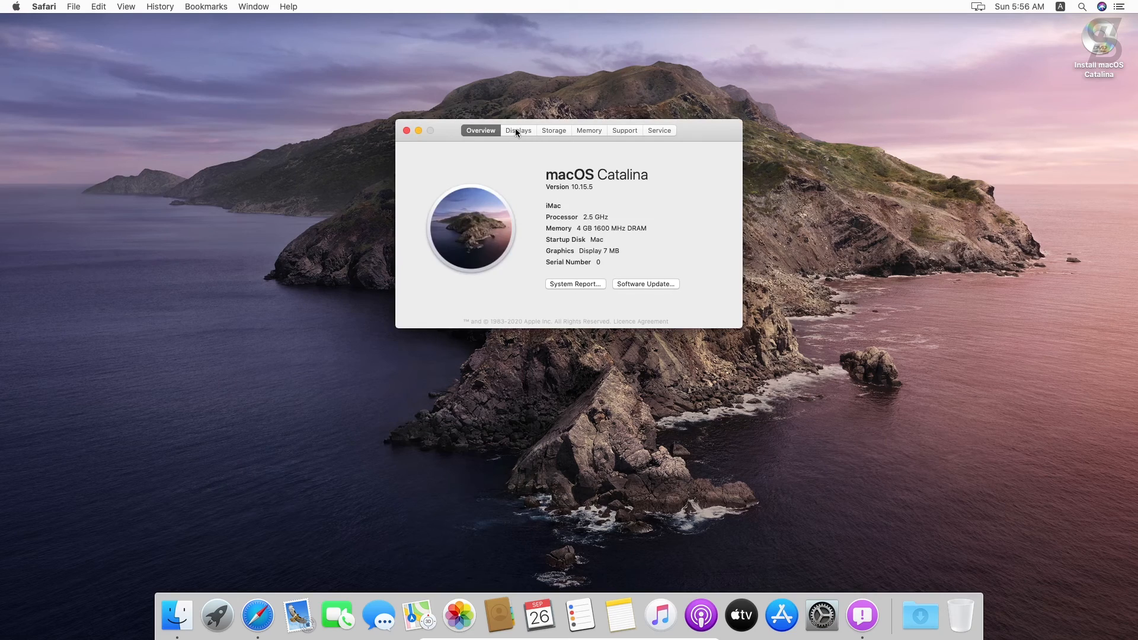
click(516, 131)
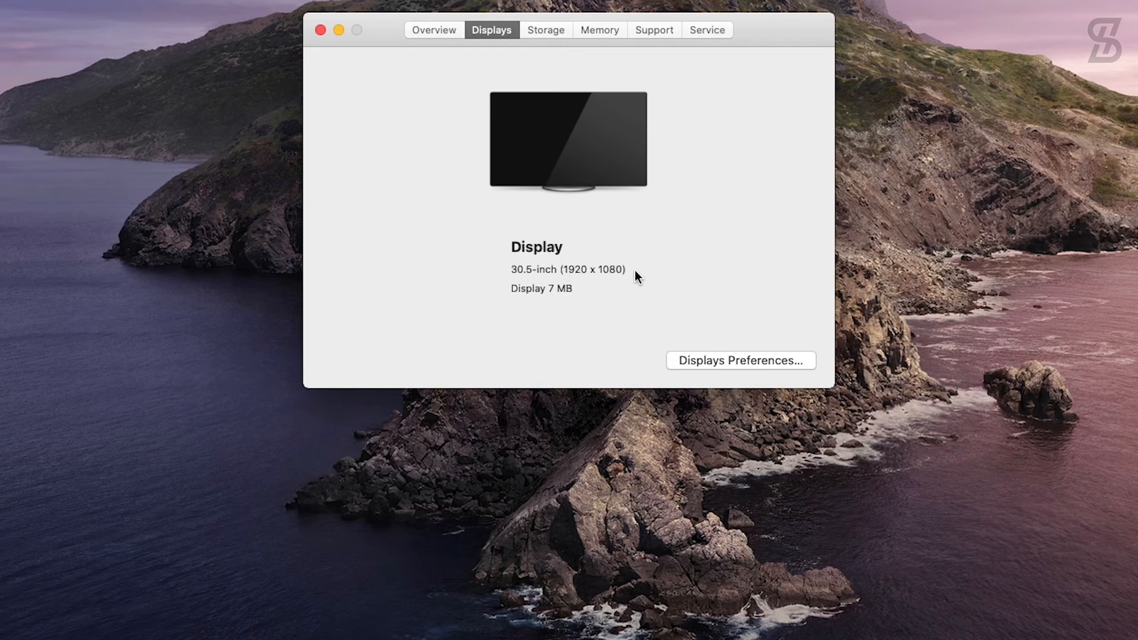
drag(620, 269, 564, 270)
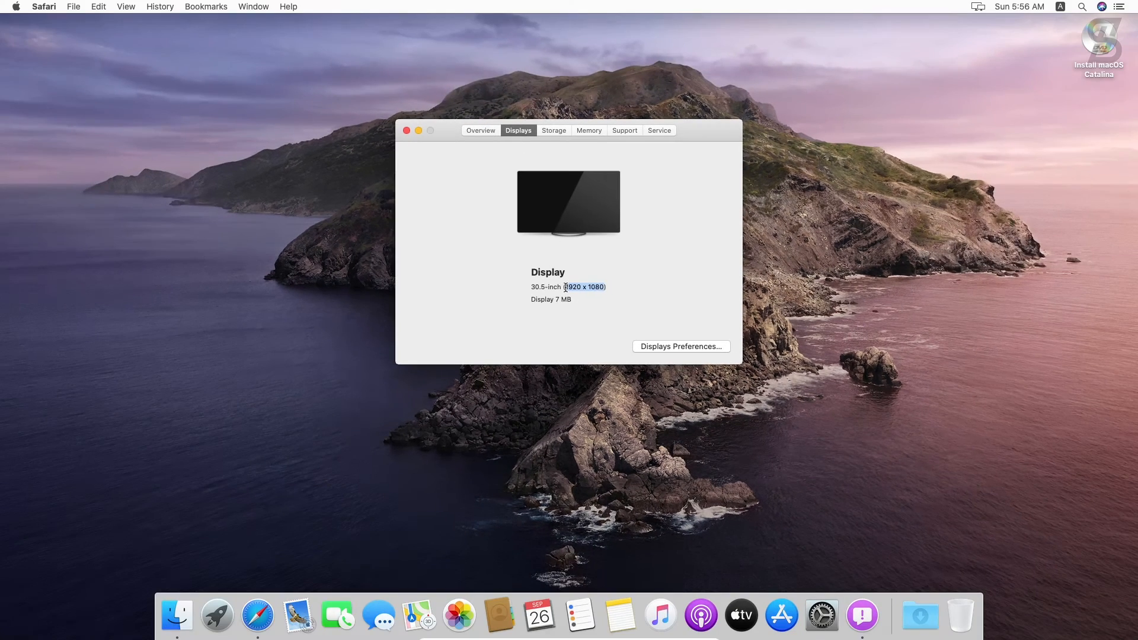
click(605, 299)
click(406, 130)
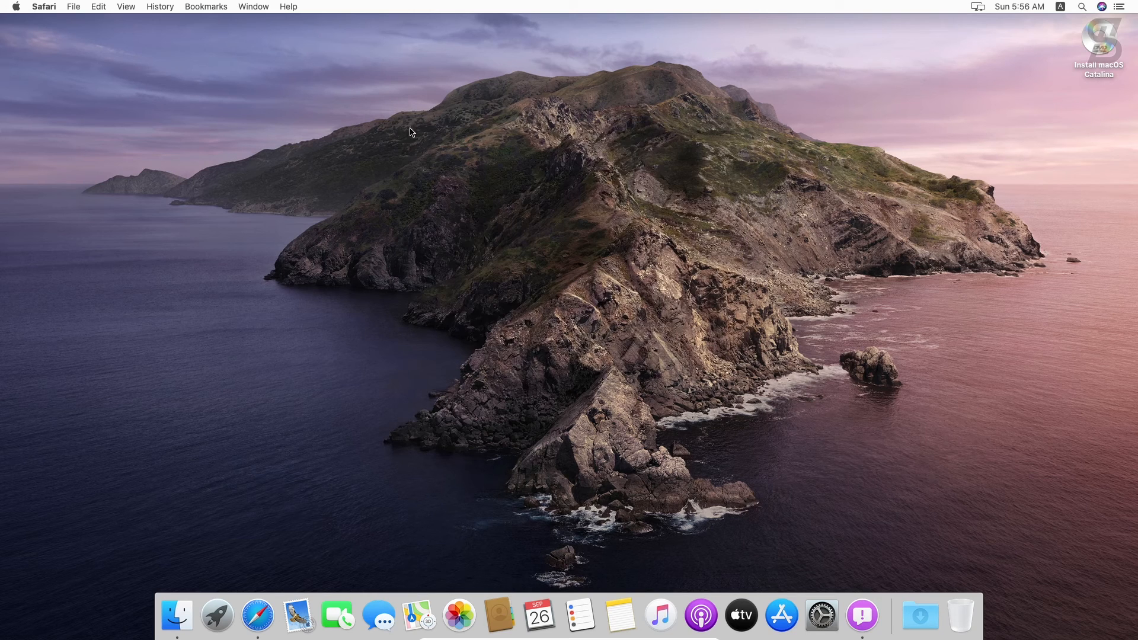
Step: Open Notification Centre in macOS
click(1120, 7)
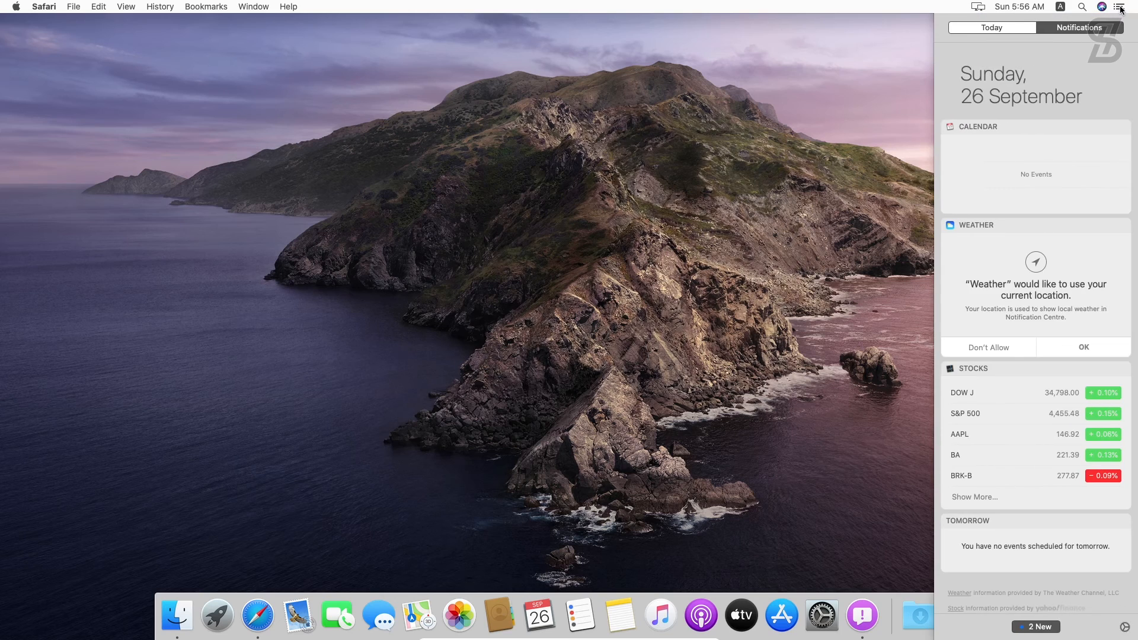